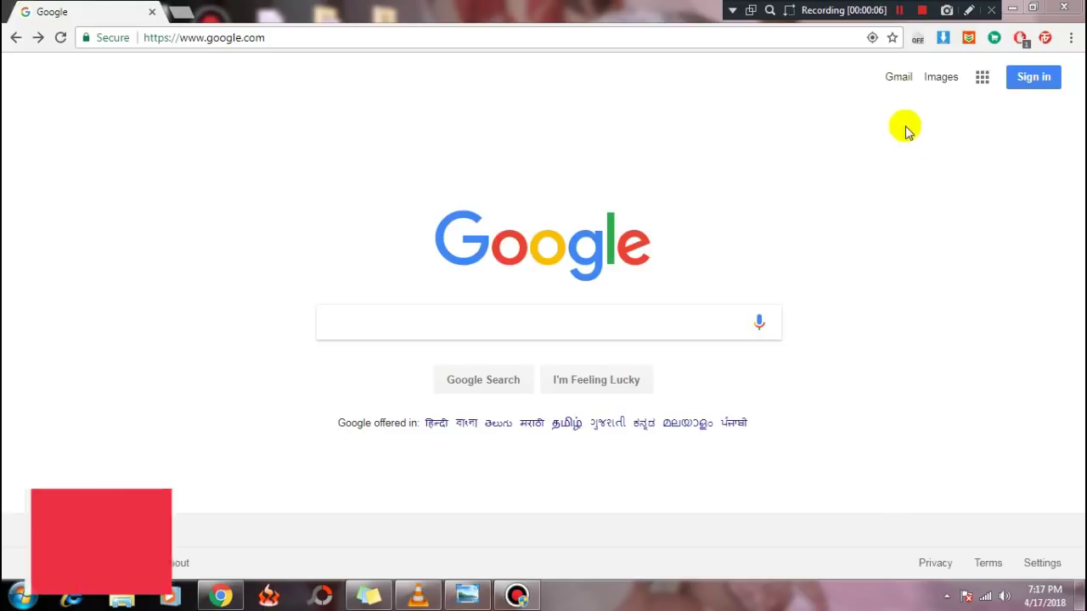
Step: Load assamtechinfo.in and scroll to the [130 Posts] Assam Police Sub-Inspector (UB) Recruitment 2018 post
click(280, 37)
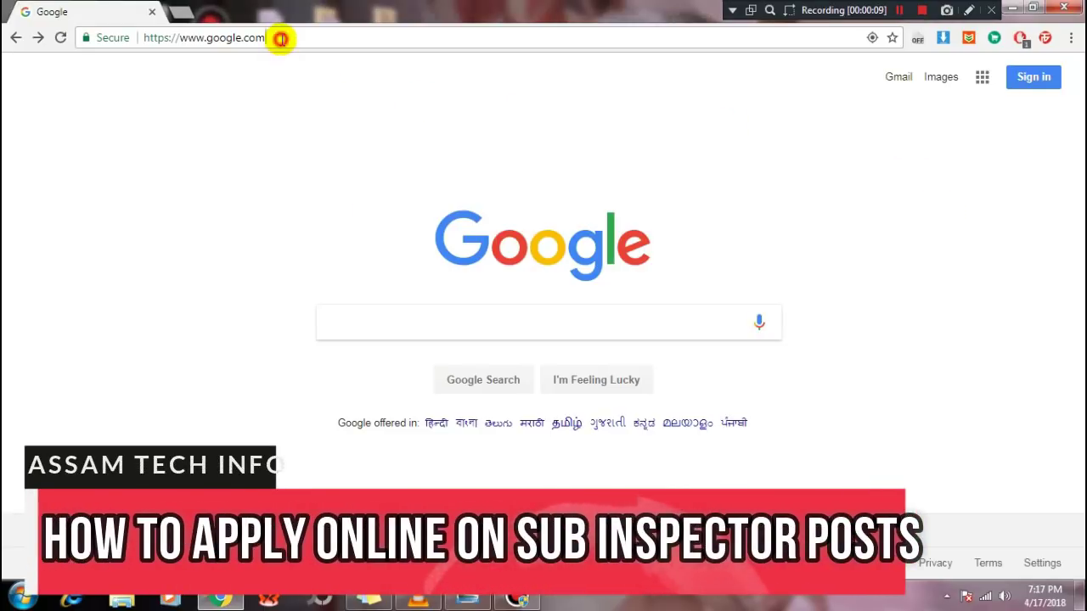
text(assamtechinfo.in)
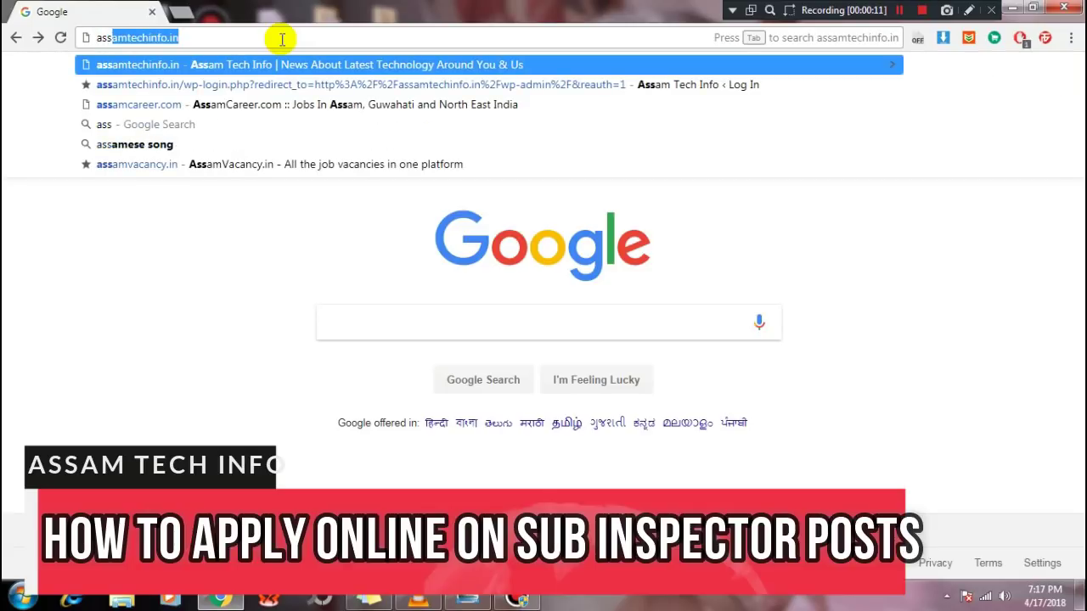
key(Return)
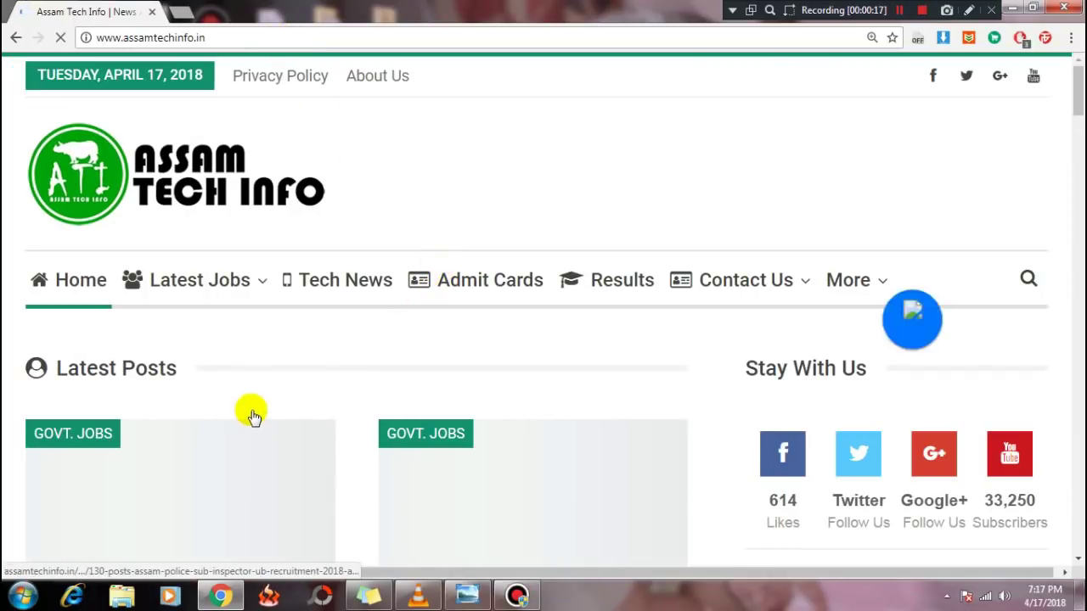
scroll(253, 415, down, 2)
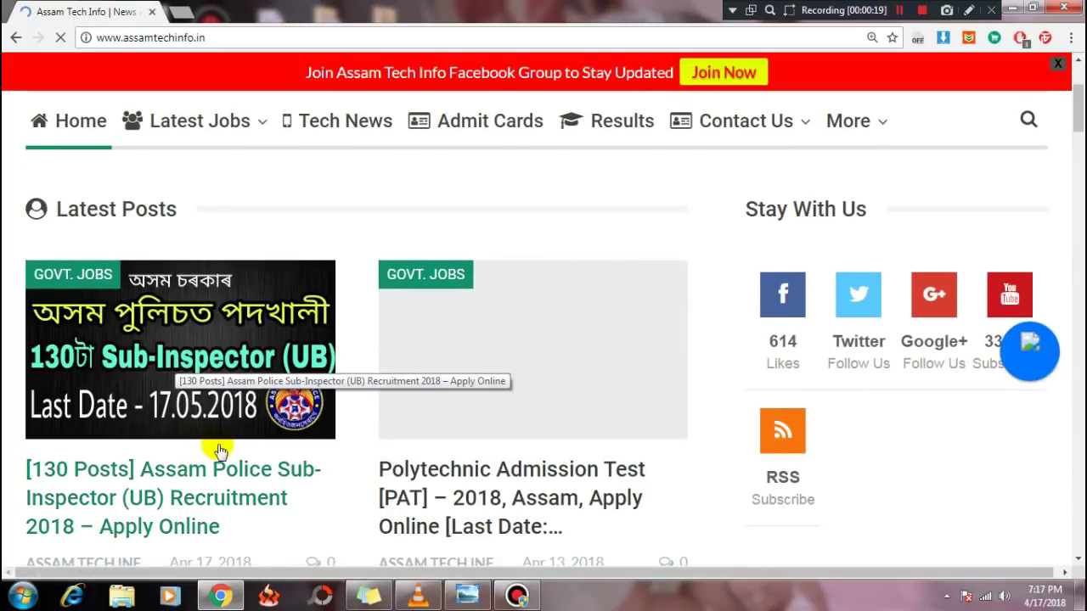
scroll(205, 333, down, 1)
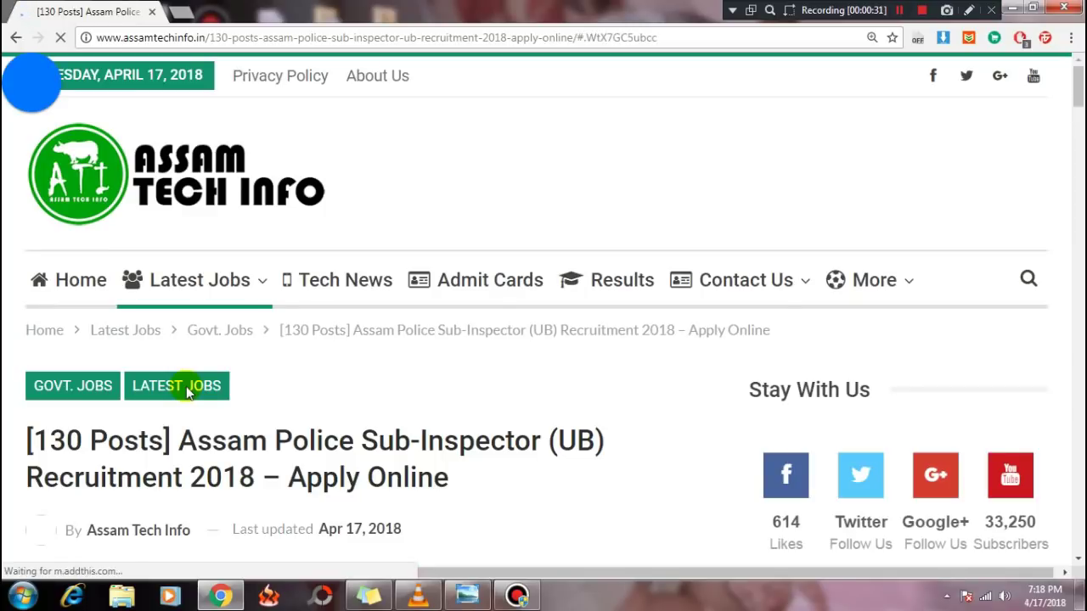
Step: Scroll the article down to Important Date and follow the 'For Online Apply' Click Here link
scroll(449, 371, down, 2)
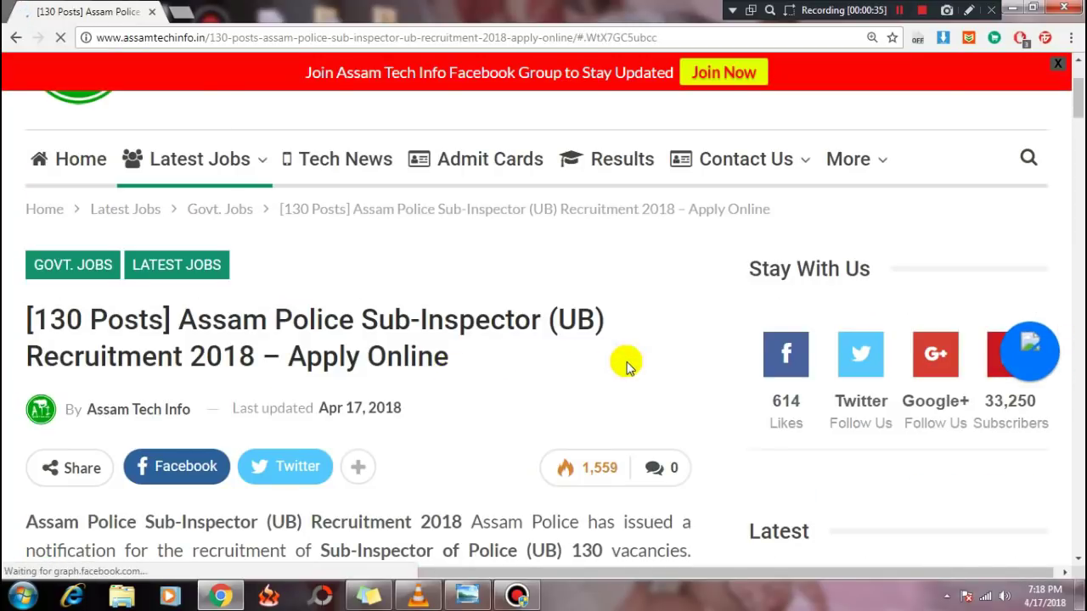
scroll(507, 360, down, 3)
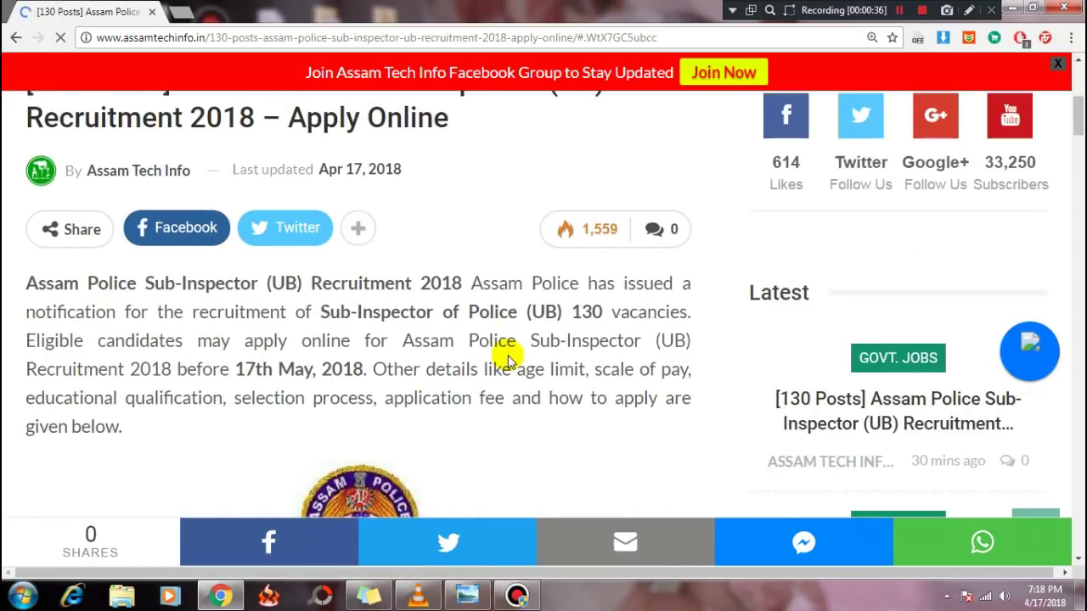
scroll(508, 360, down, 3)
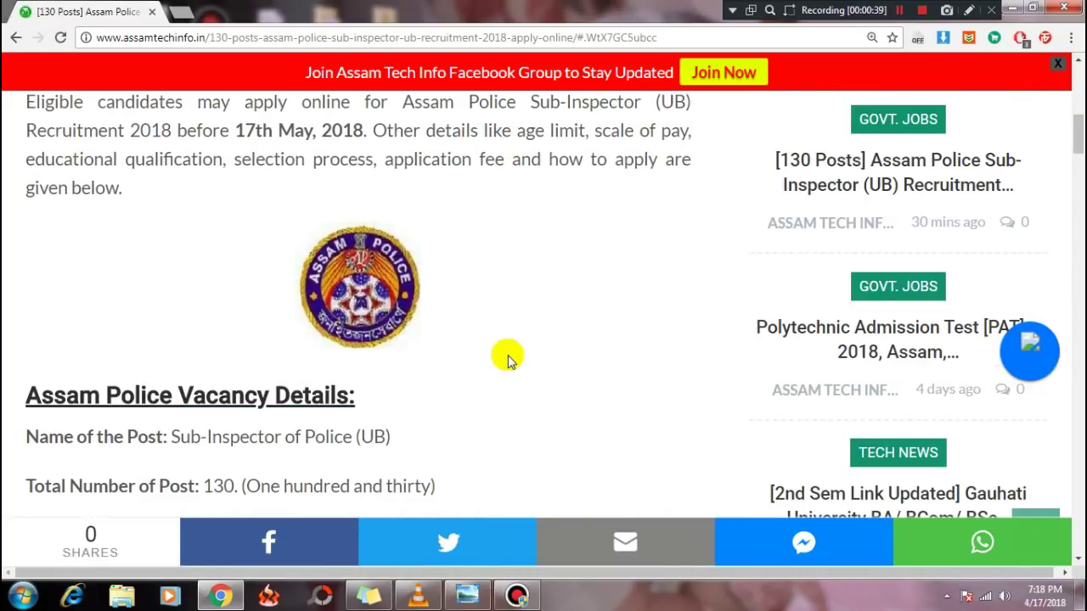
scroll(508, 360, down, 6)
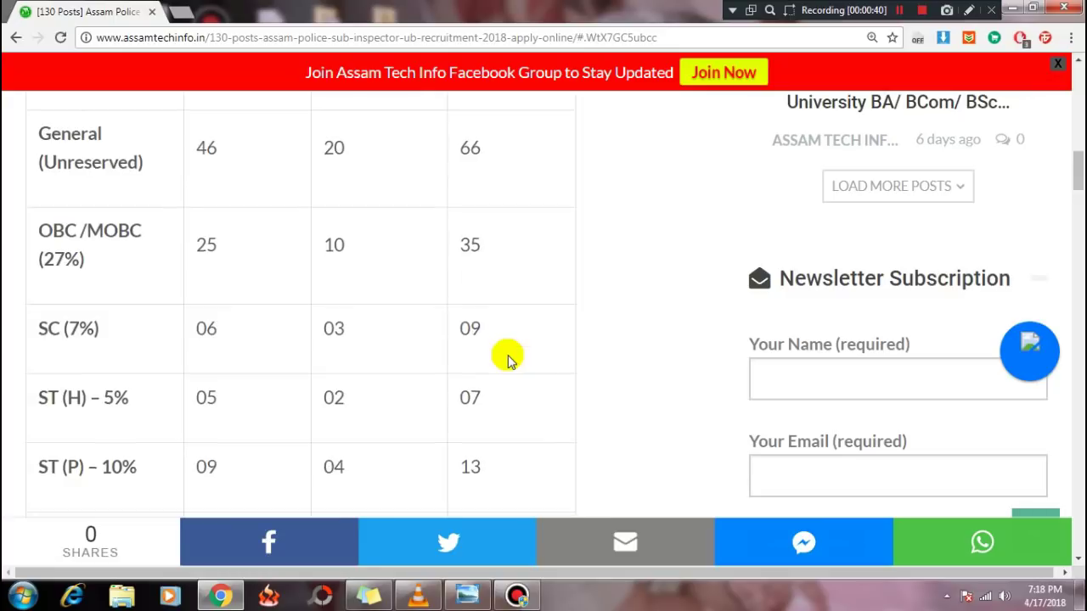
scroll(507, 360, down, 7)
scroll(508, 360, down, 3)
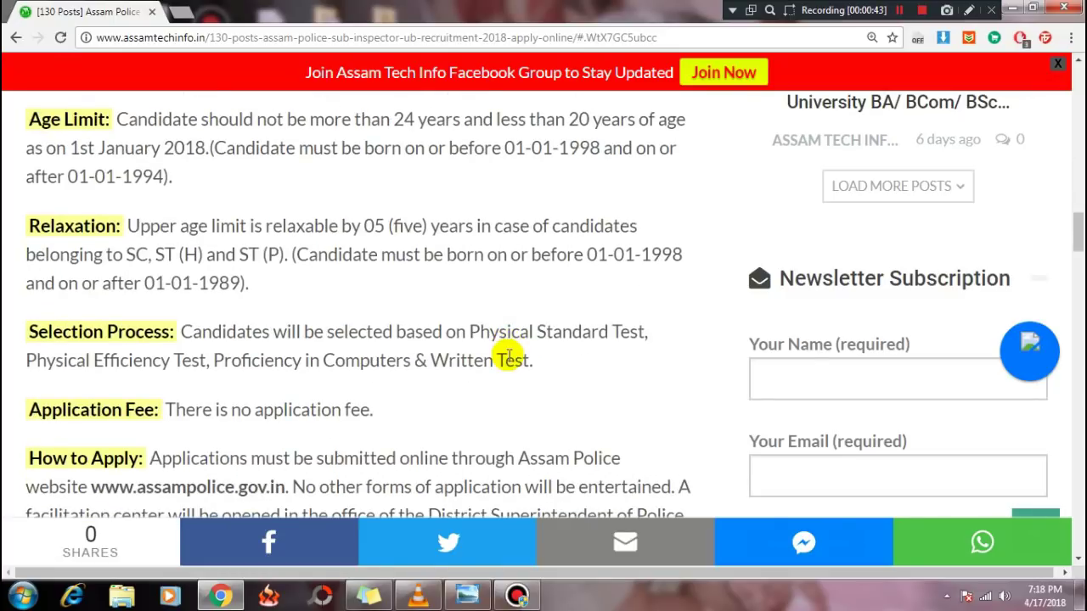
scroll(508, 360, down, 1)
scroll(508, 360, down, 11)
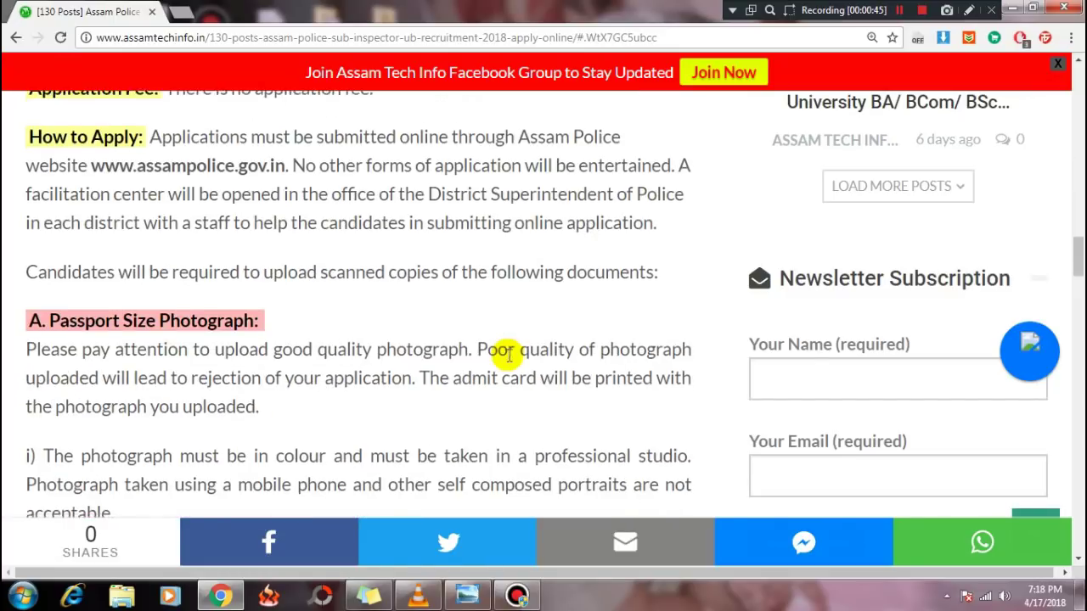
scroll(508, 360, down, 13)
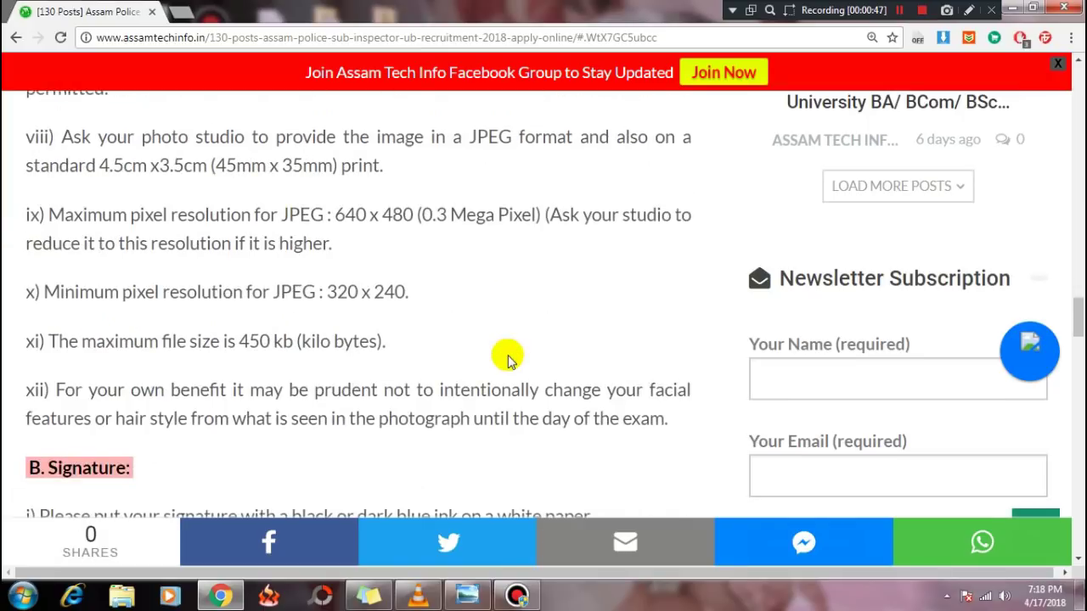
scroll(508, 357, down, 3)
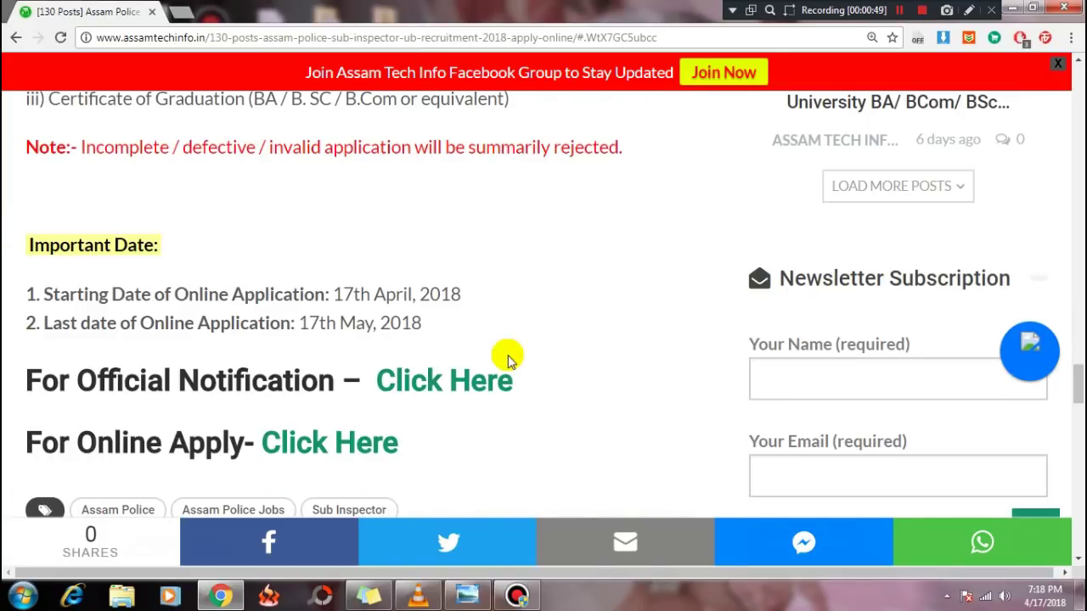
scroll(507, 360, down, 1)
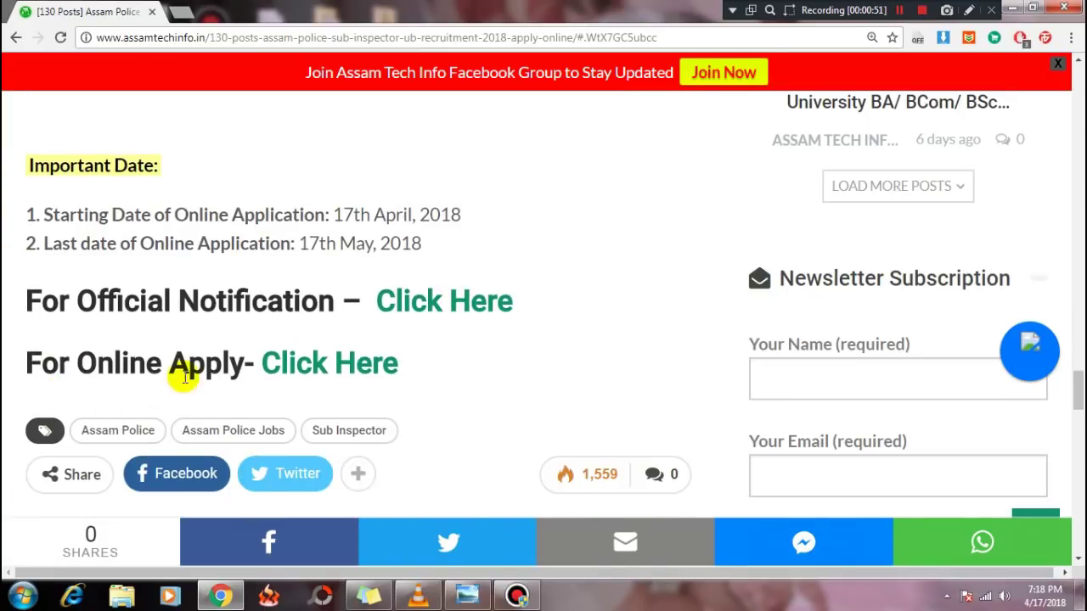
click(311, 370)
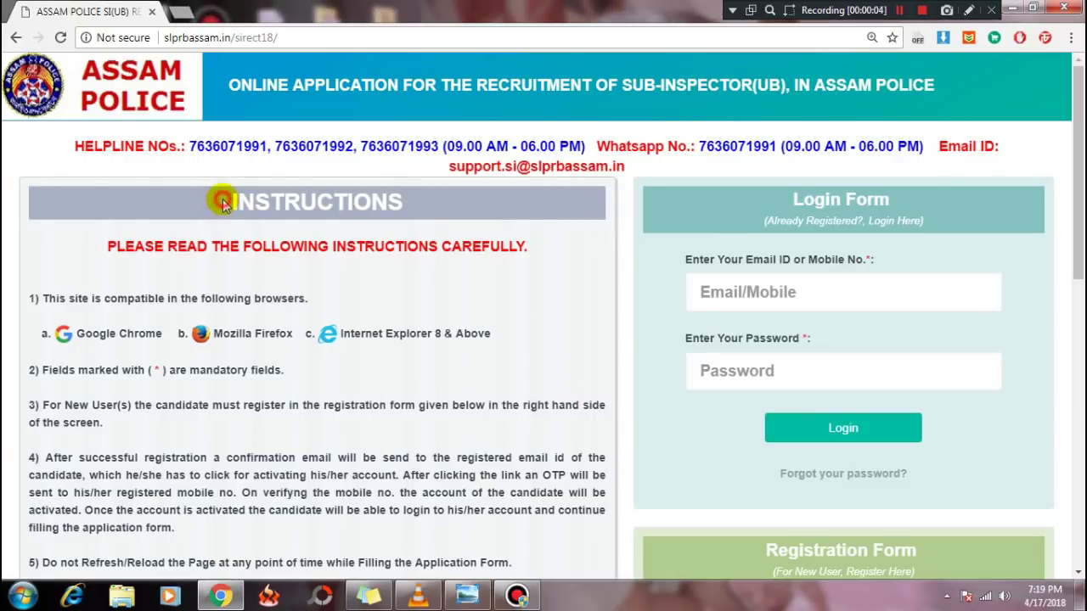
drag(229, 203, 395, 201)
click(471, 288)
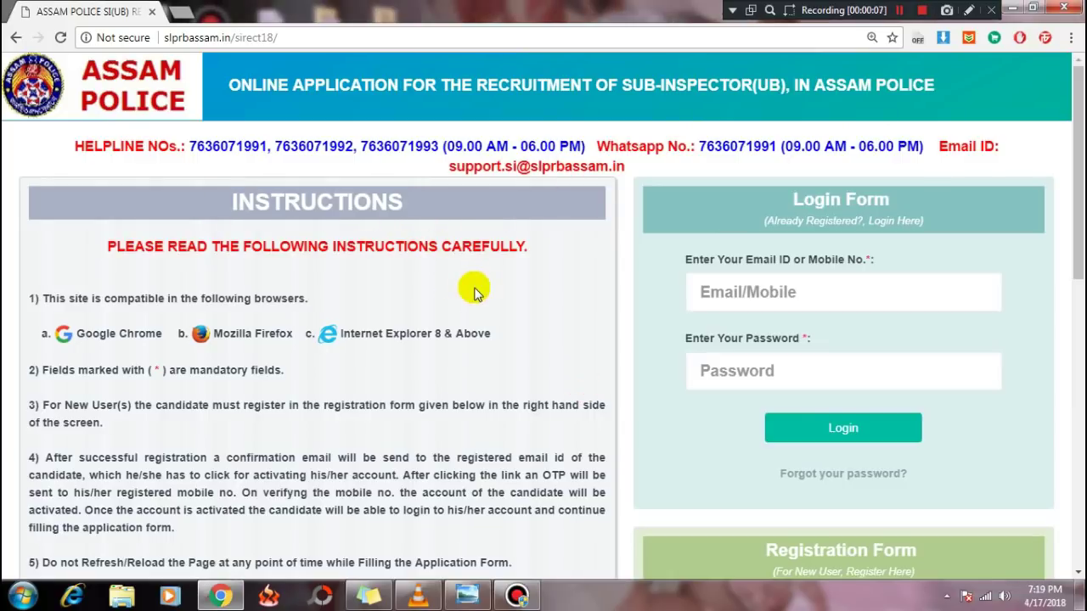
scroll(473, 291, down, 2)
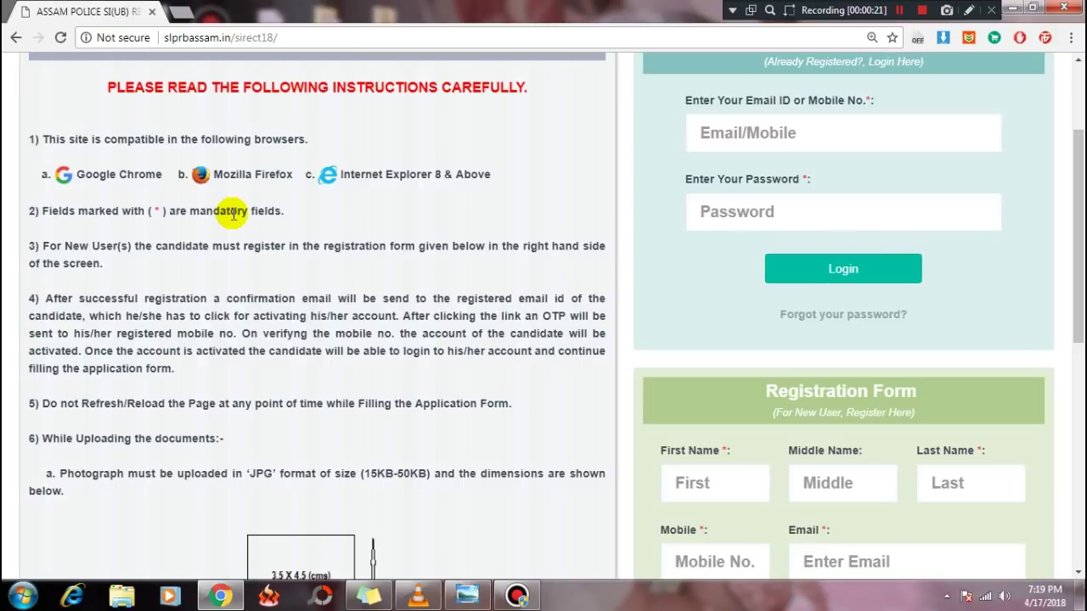
scroll(352, 329, down, 1)
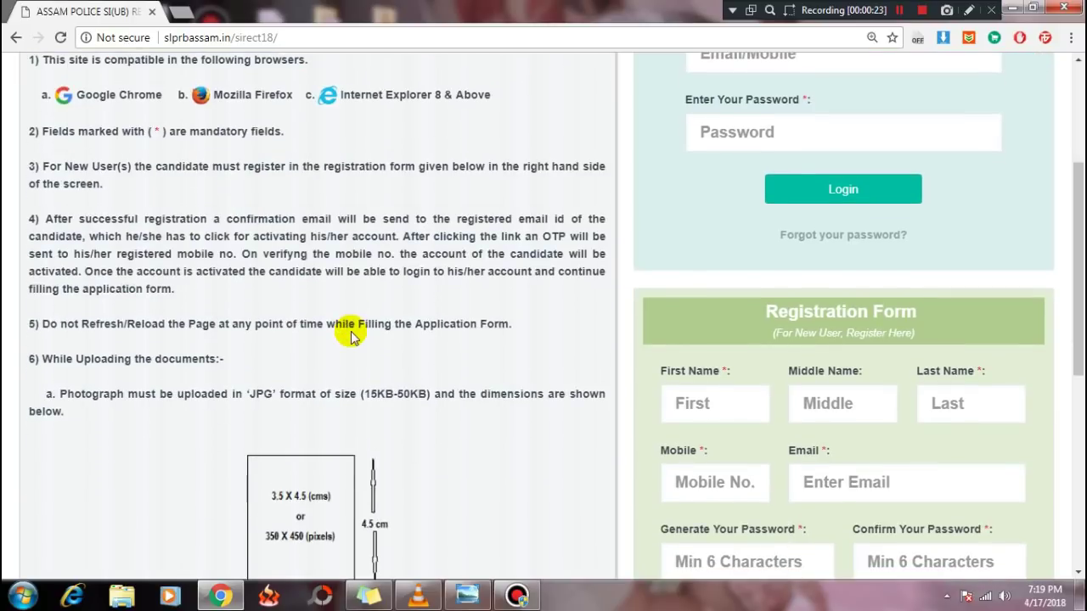
drag(272, 236, 550, 240)
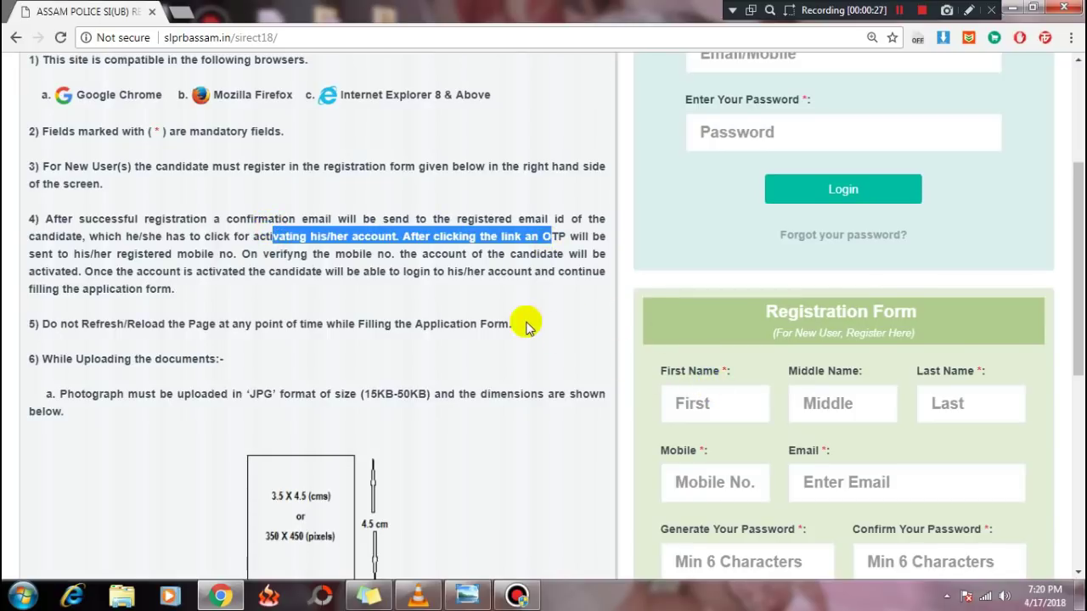
drag(147, 253, 241, 255)
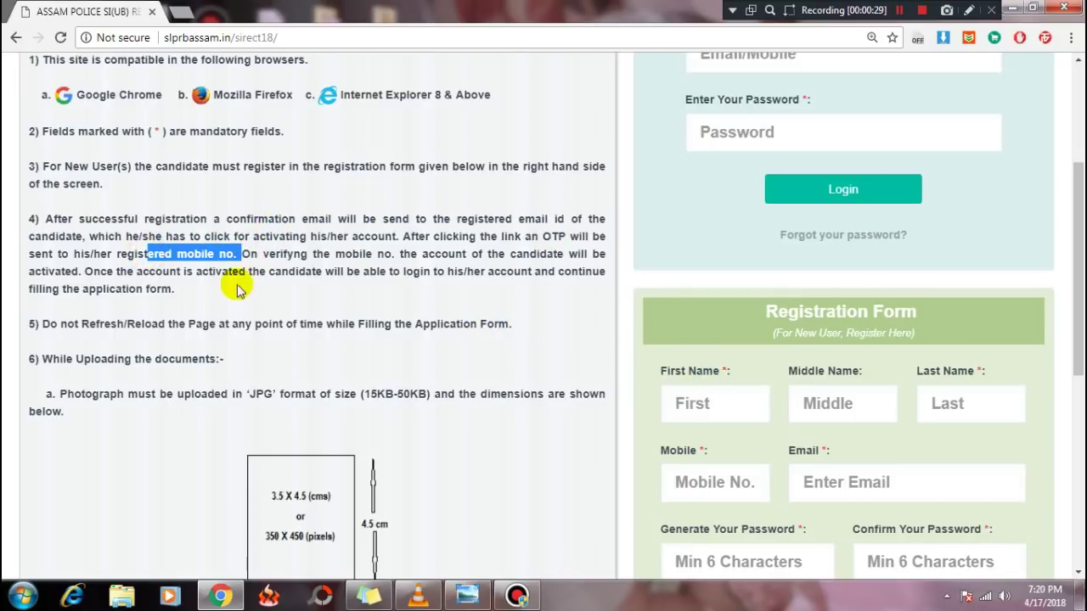
click(238, 289)
scroll(217, 315, down, 1)
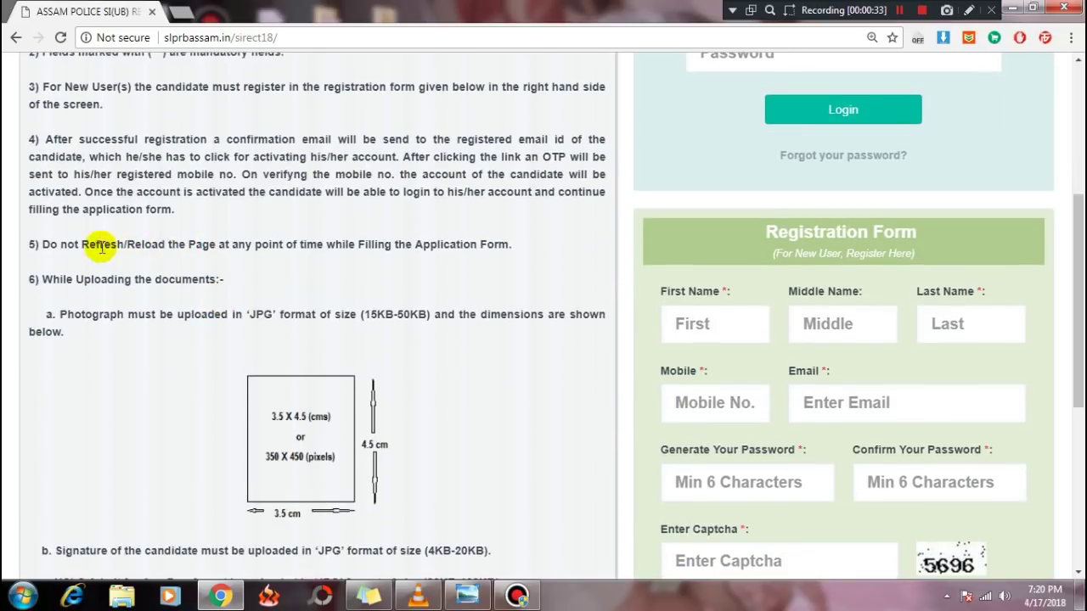
drag(68, 245, 243, 248)
click(308, 265)
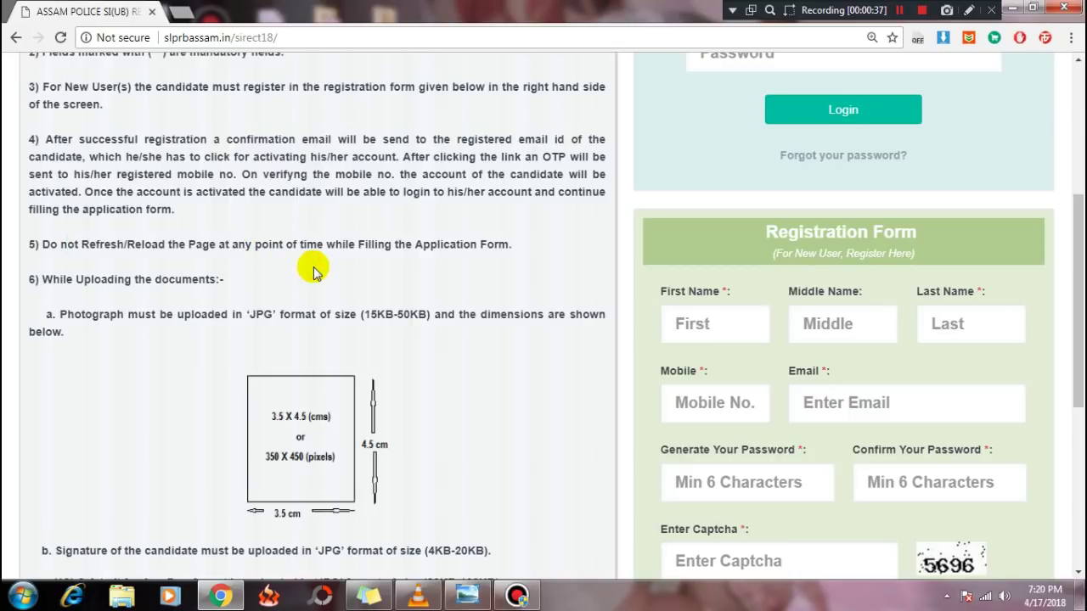
scroll(313, 270, down, 1)
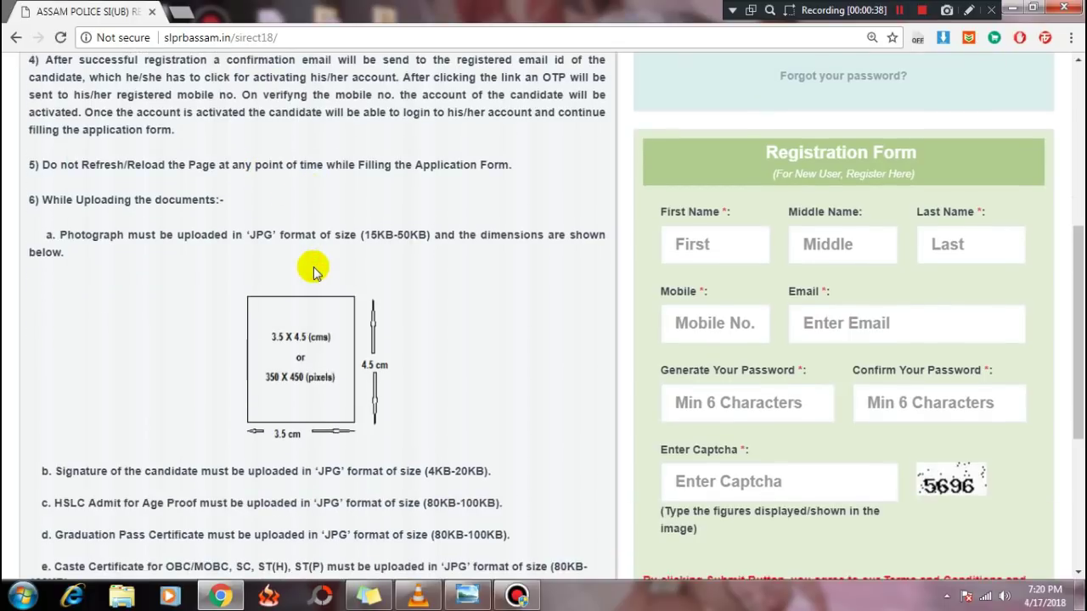
scroll(313, 270, down, 1)
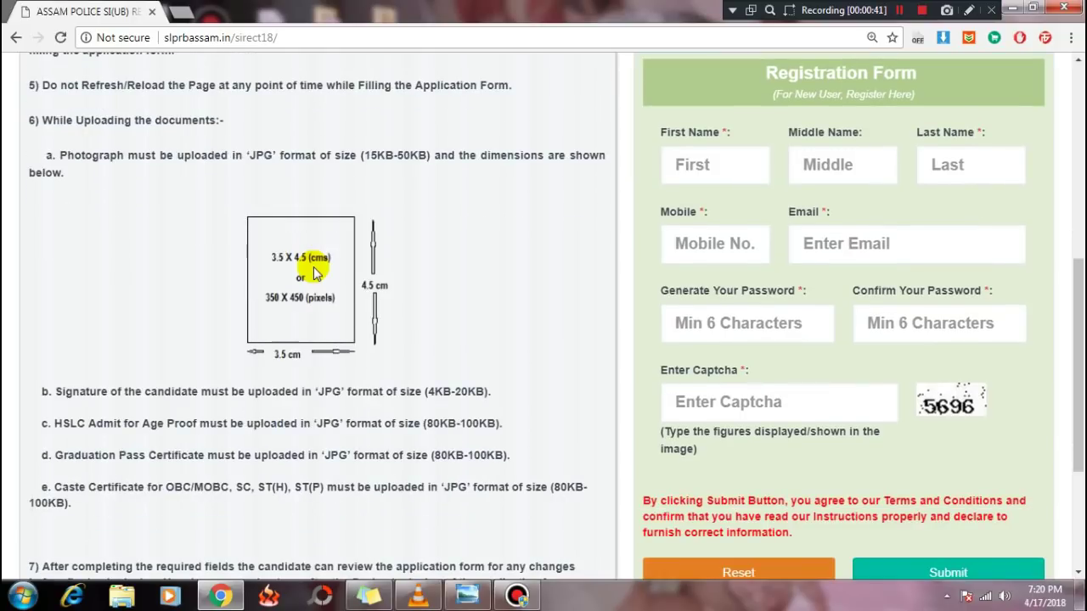
drag(65, 151, 291, 157)
click(365, 172)
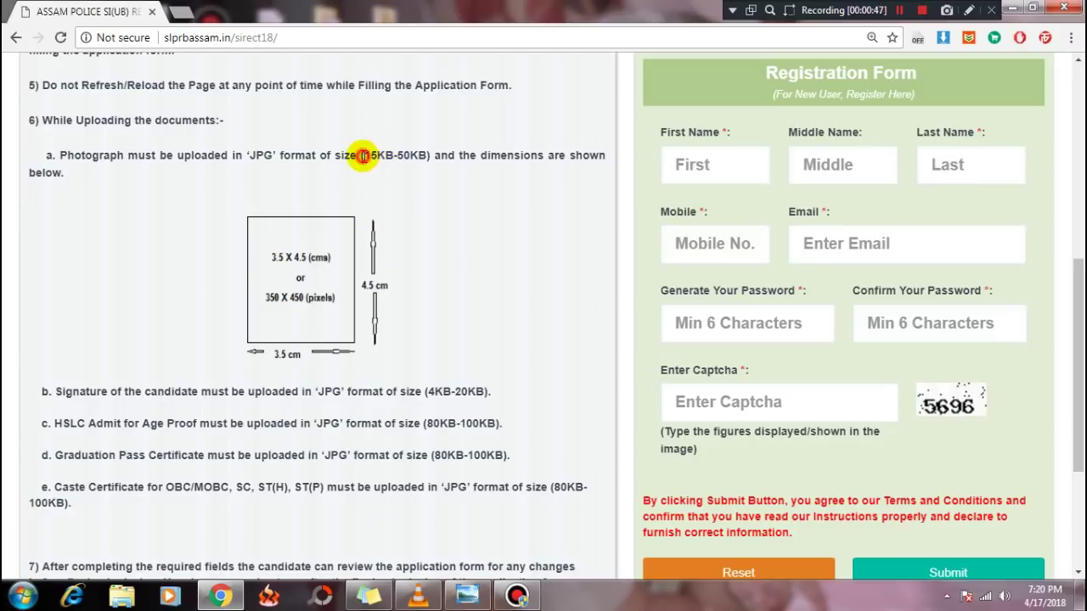
drag(363, 156, 542, 156)
click(482, 188)
click(321, 263)
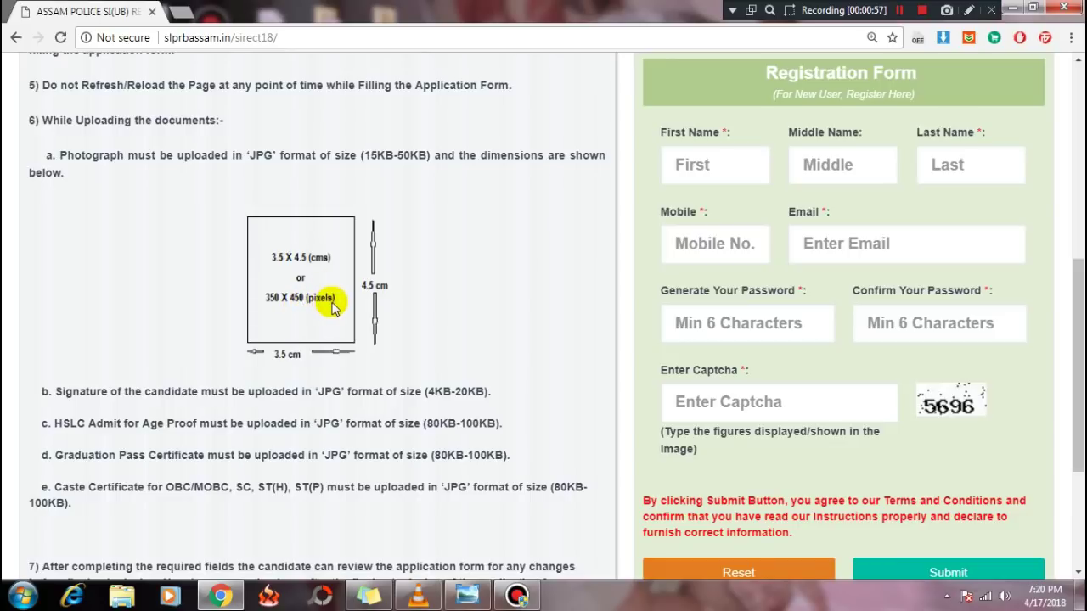
scroll(433, 354, down, 1)
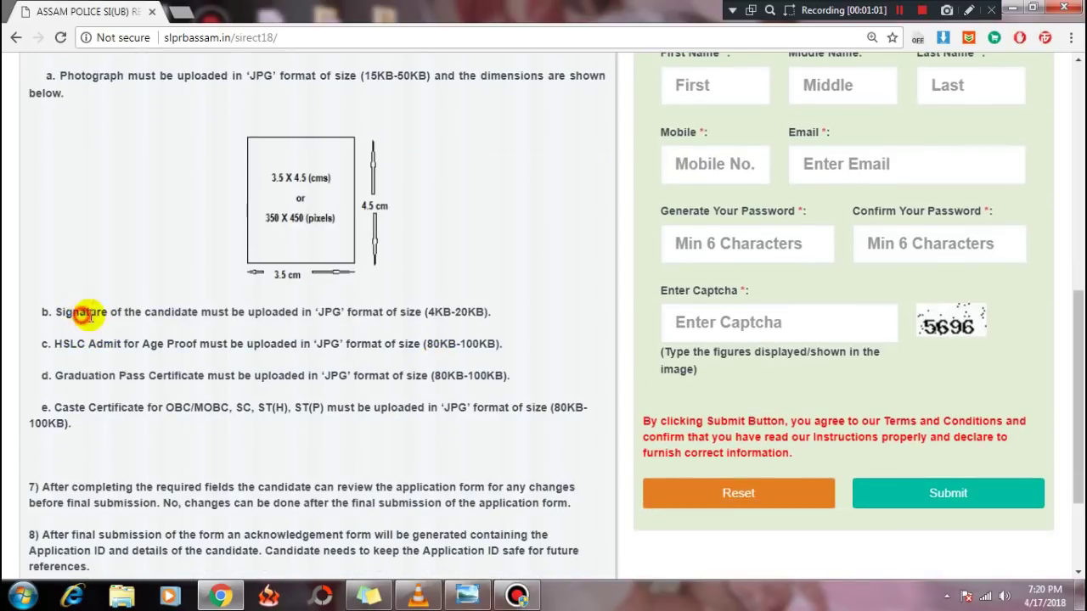
drag(83, 314, 322, 311)
click(352, 318)
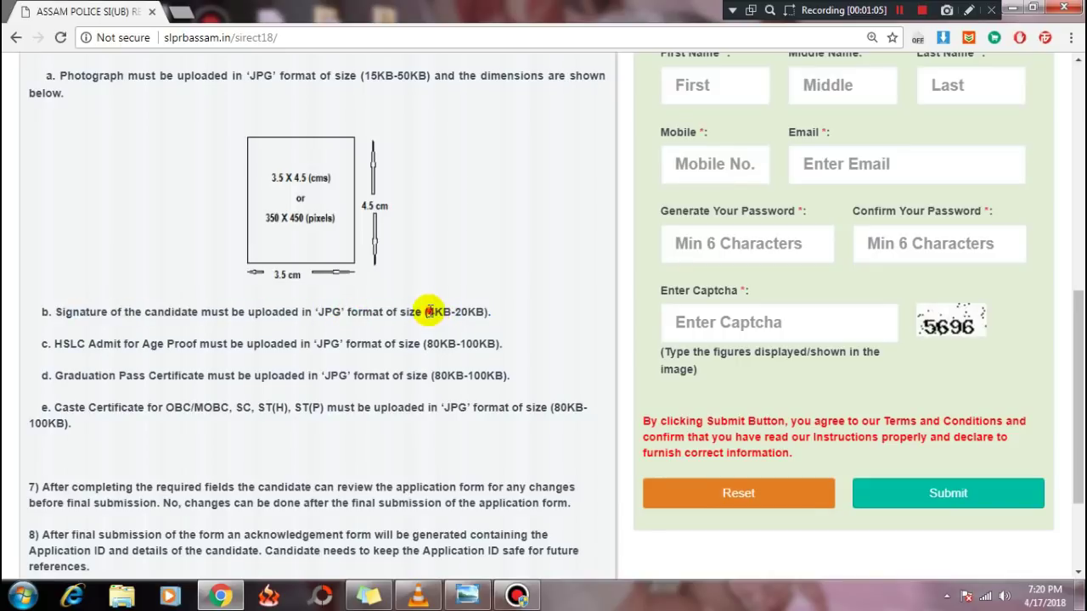
drag(429, 311, 522, 315)
click(522, 315)
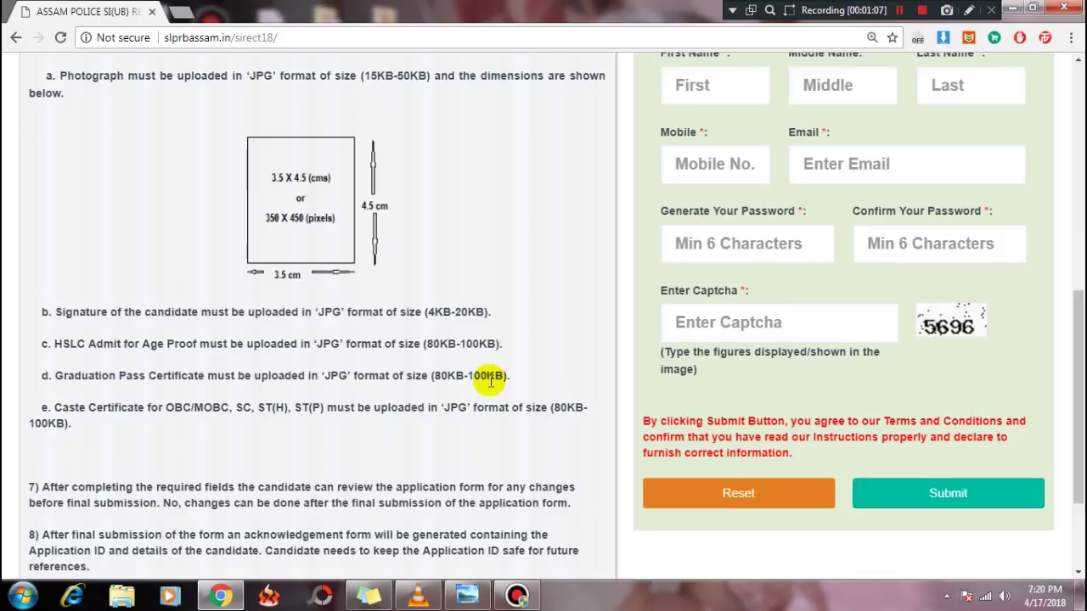
scroll(490, 382, down, 1)
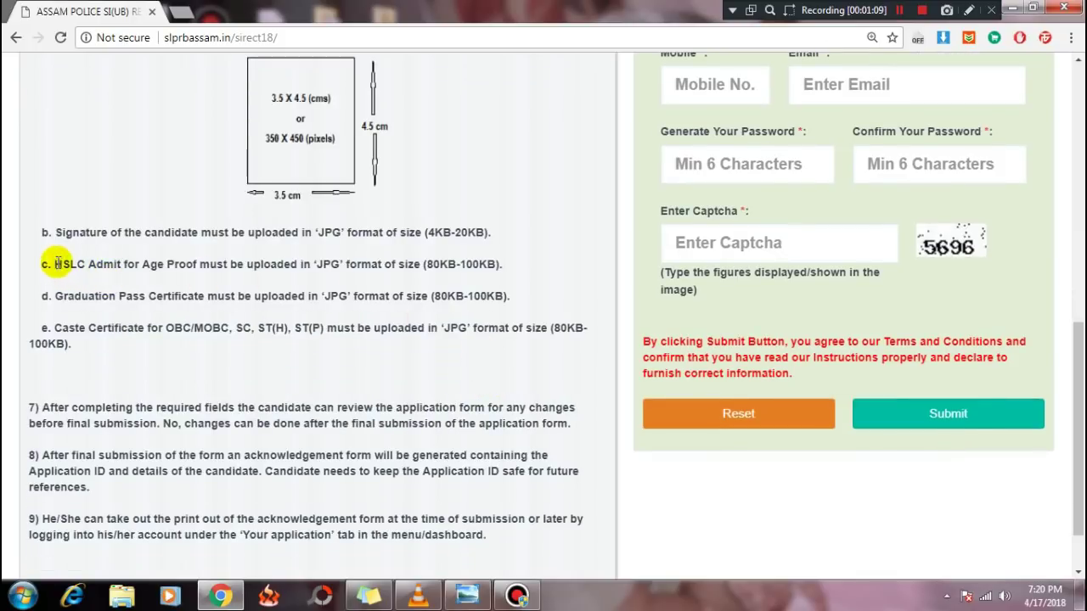
drag(56, 264, 356, 265)
click(321, 265)
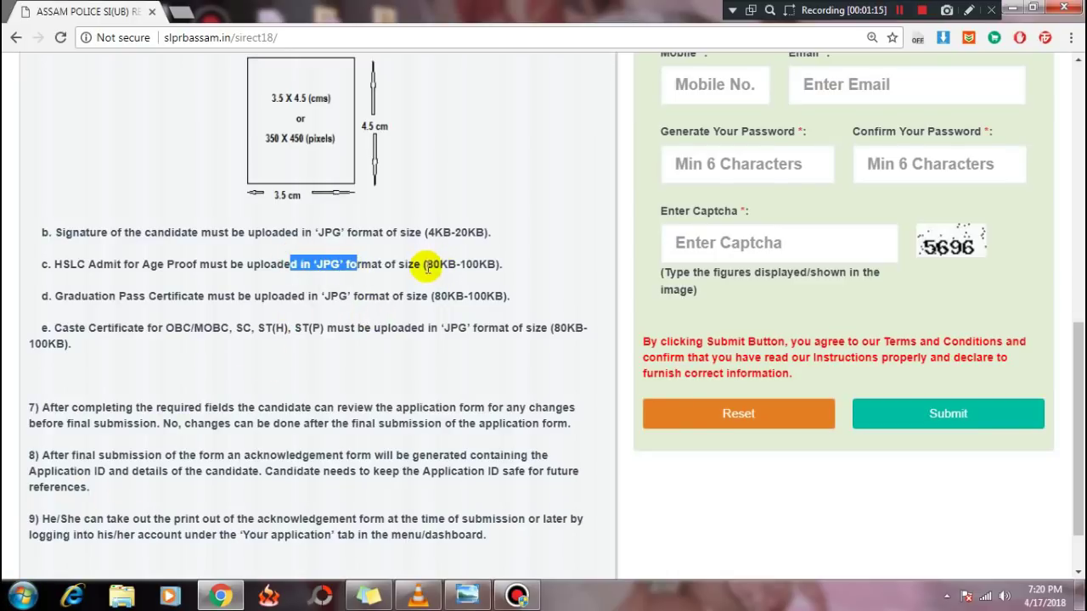
drag(427, 267, 486, 264)
click(526, 270)
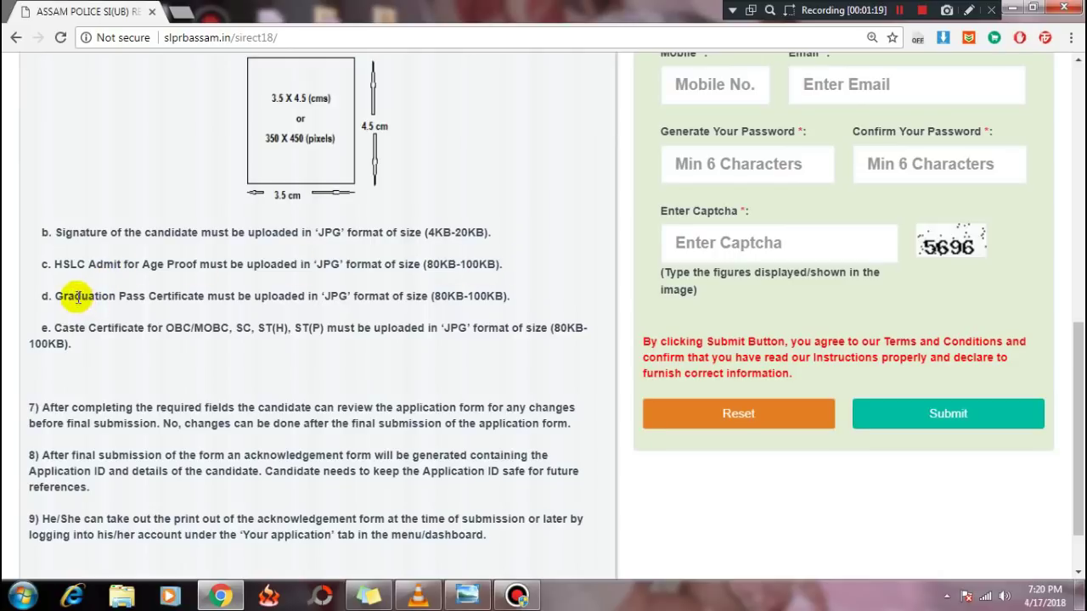
drag(76, 296, 364, 302)
click(333, 297)
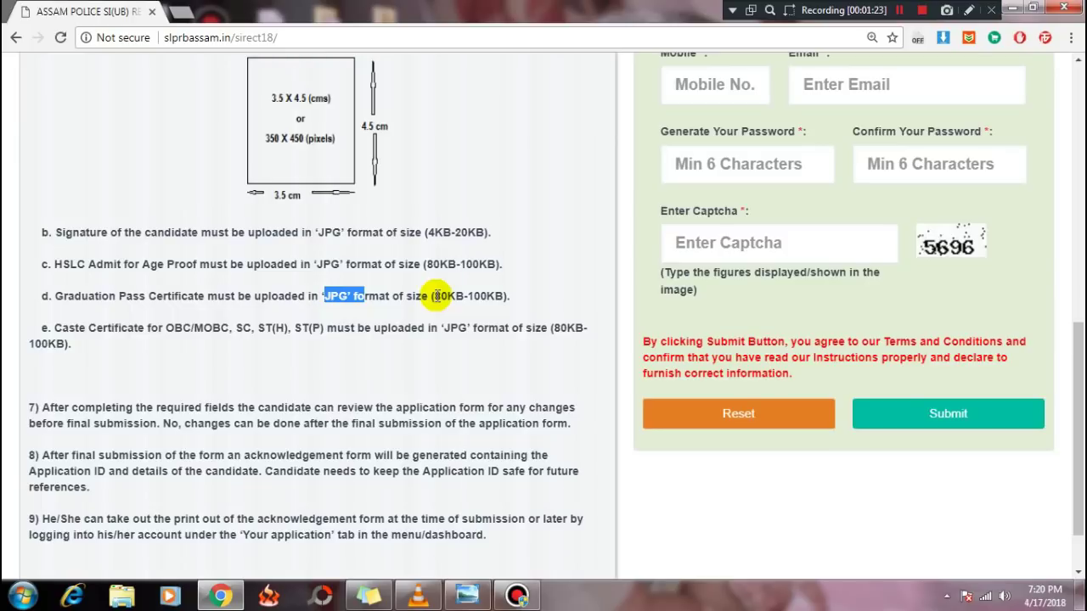
drag(434, 296, 504, 296)
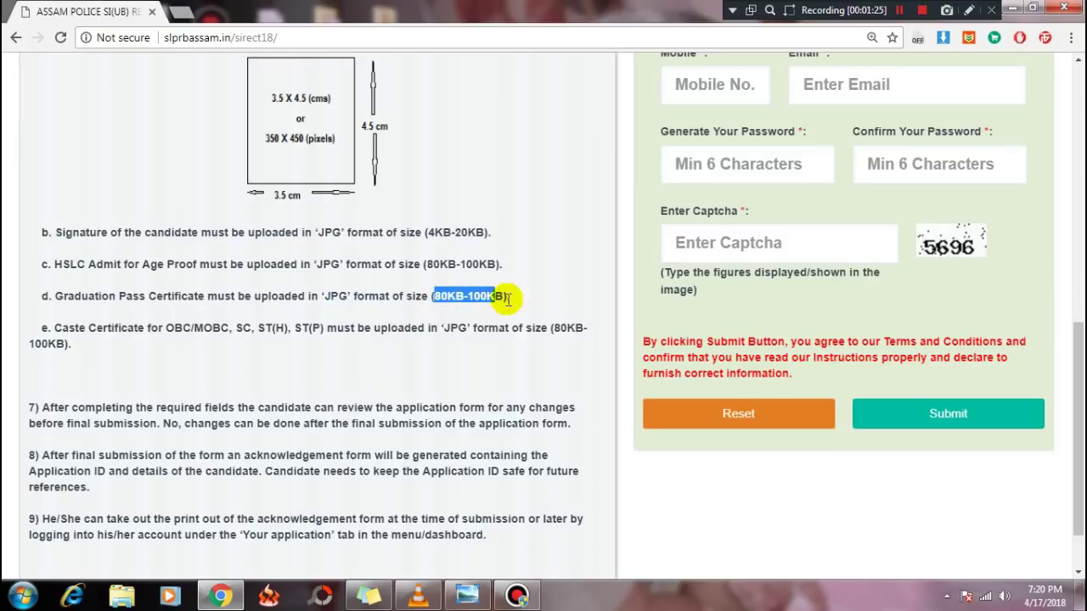
click(524, 297)
scroll(518, 315, down, 2)
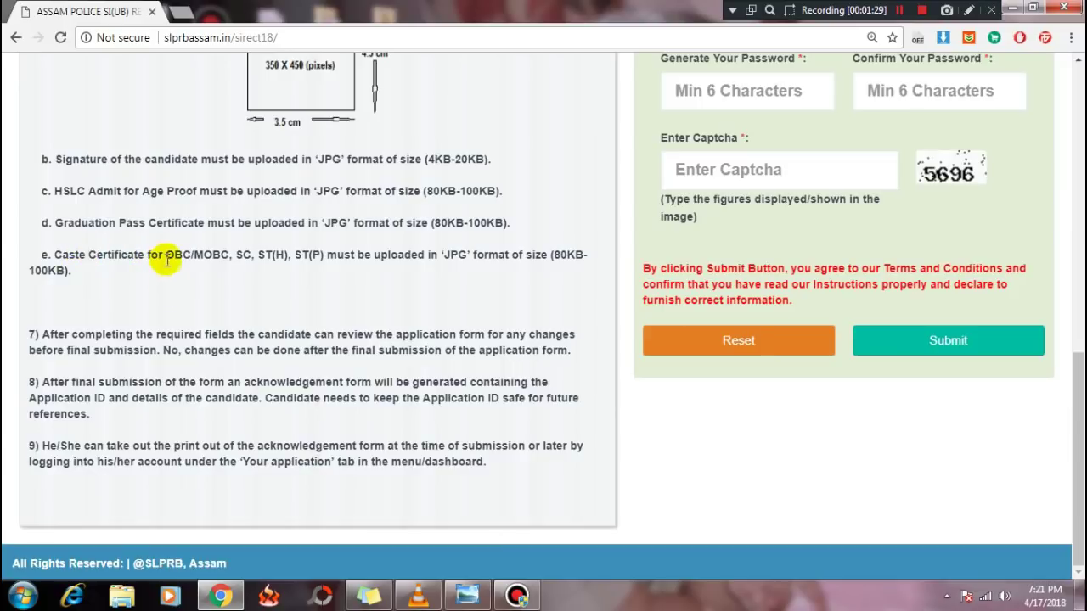
drag(167, 255, 310, 268)
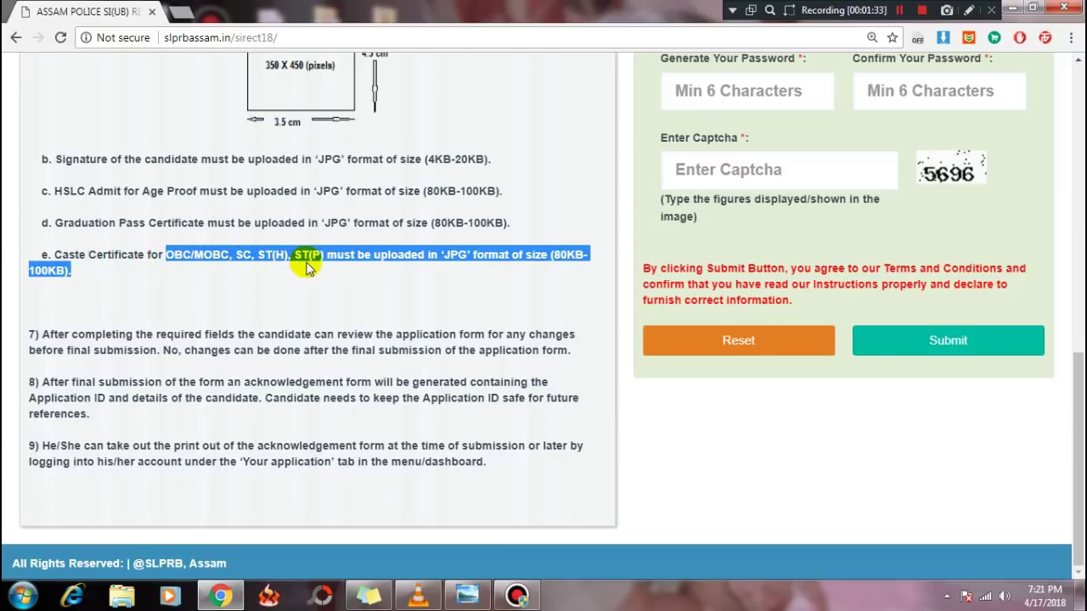
click(314, 281)
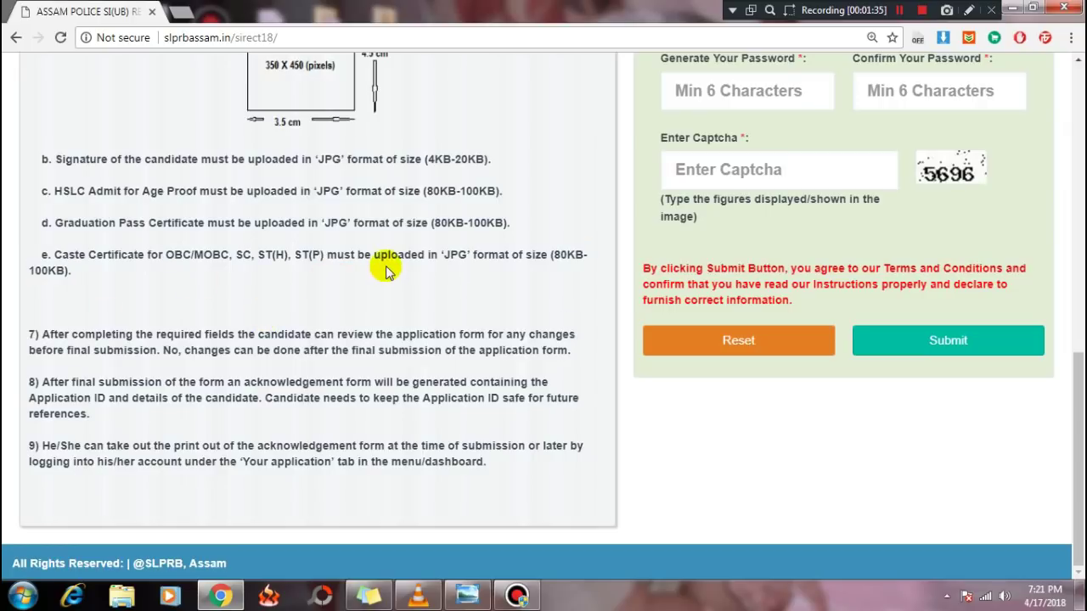
drag(437, 253, 492, 257)
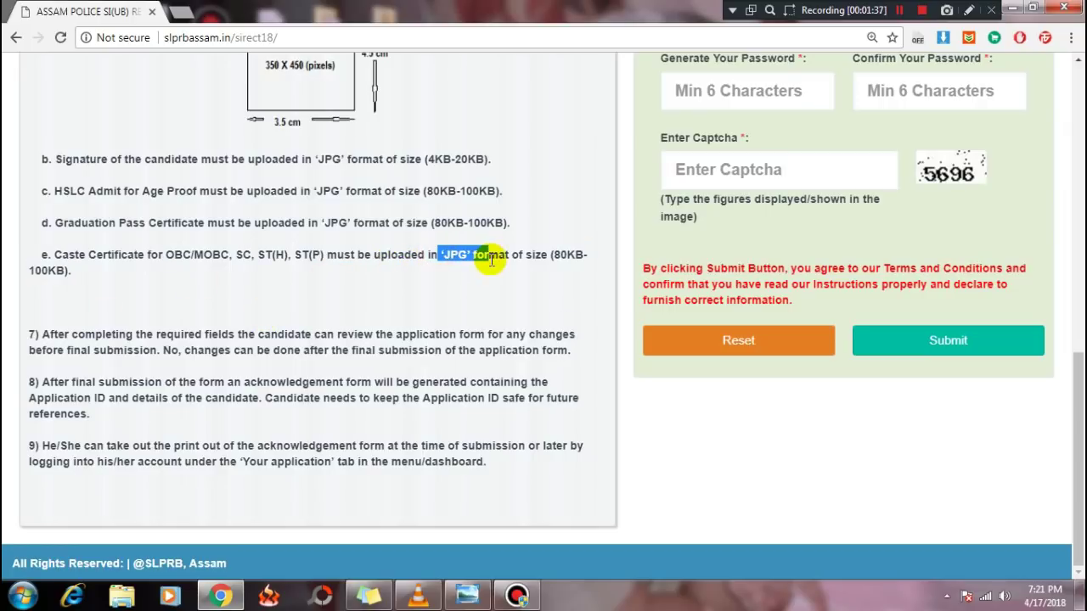
click(553, 258)
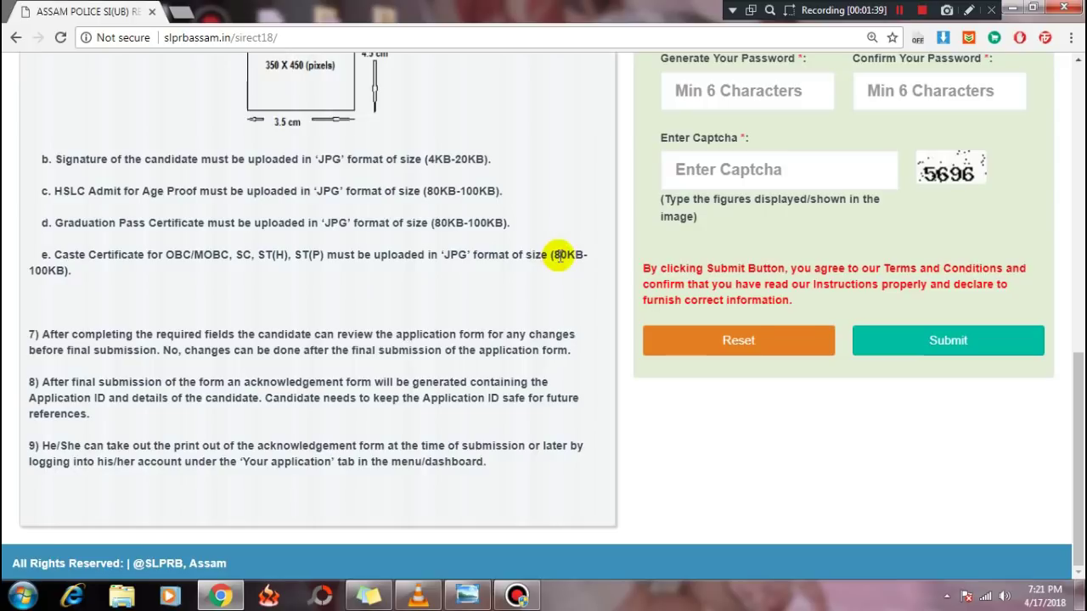
drag(552, 256, 567, 270)
click(518, 297)
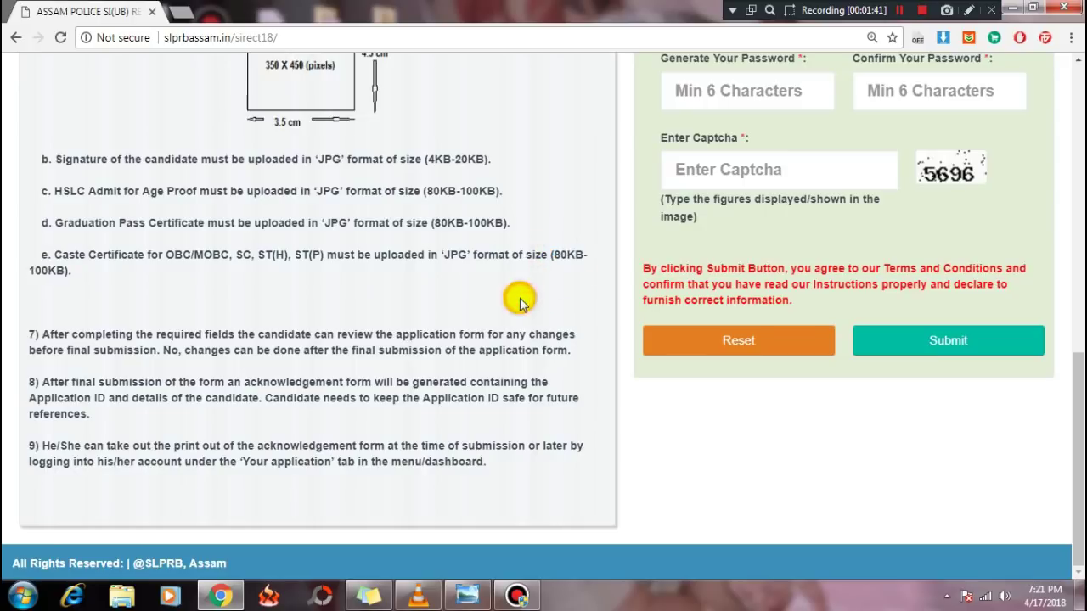
drag(120, 334, 447, 338)
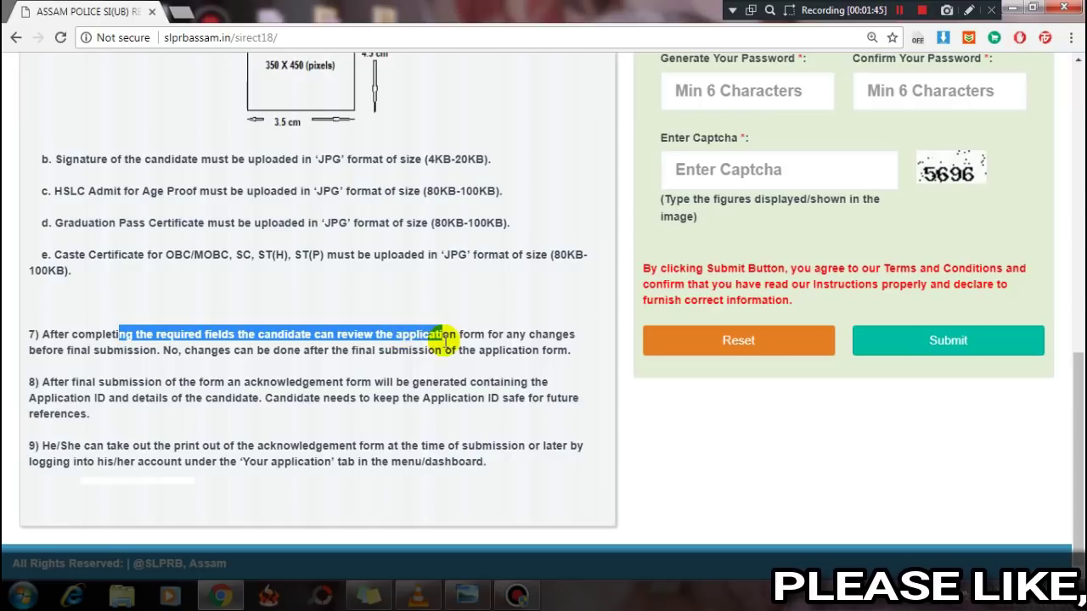
click(419, 357)
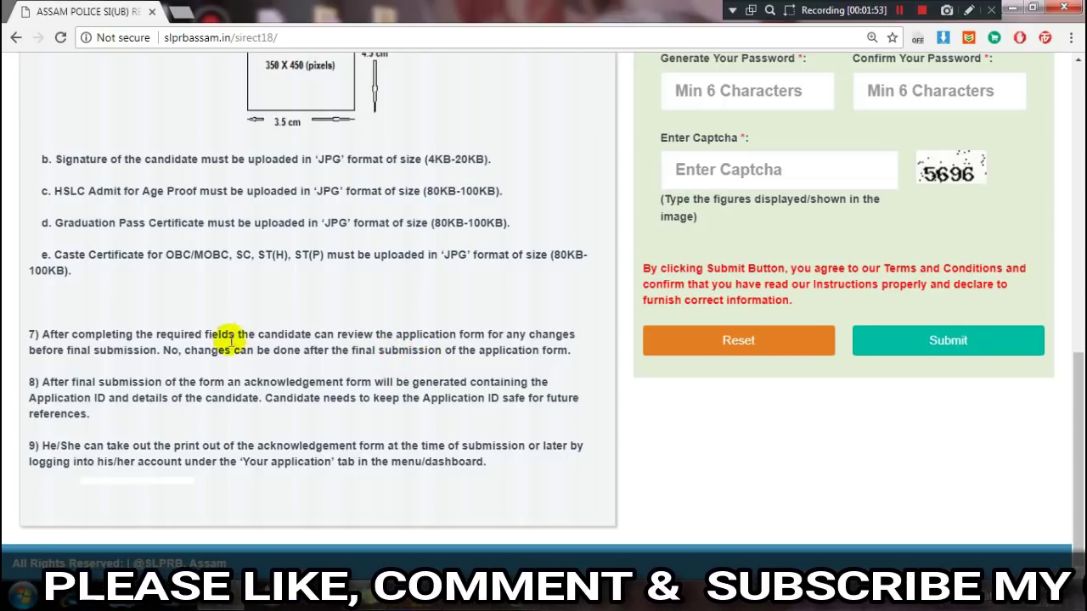
drag(212, 350, 412, 349)
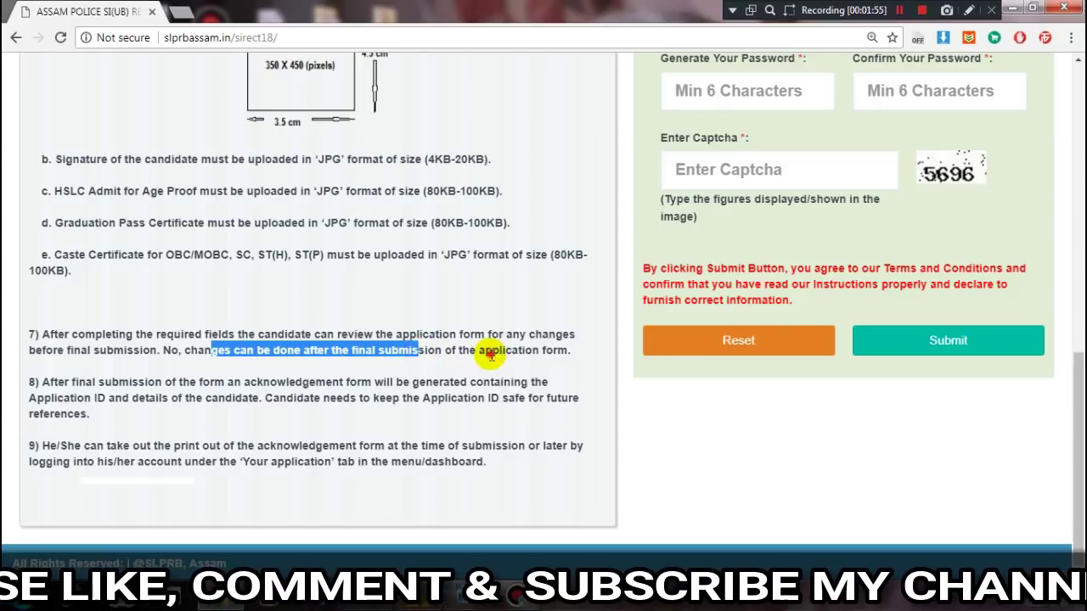
click(491, 355)
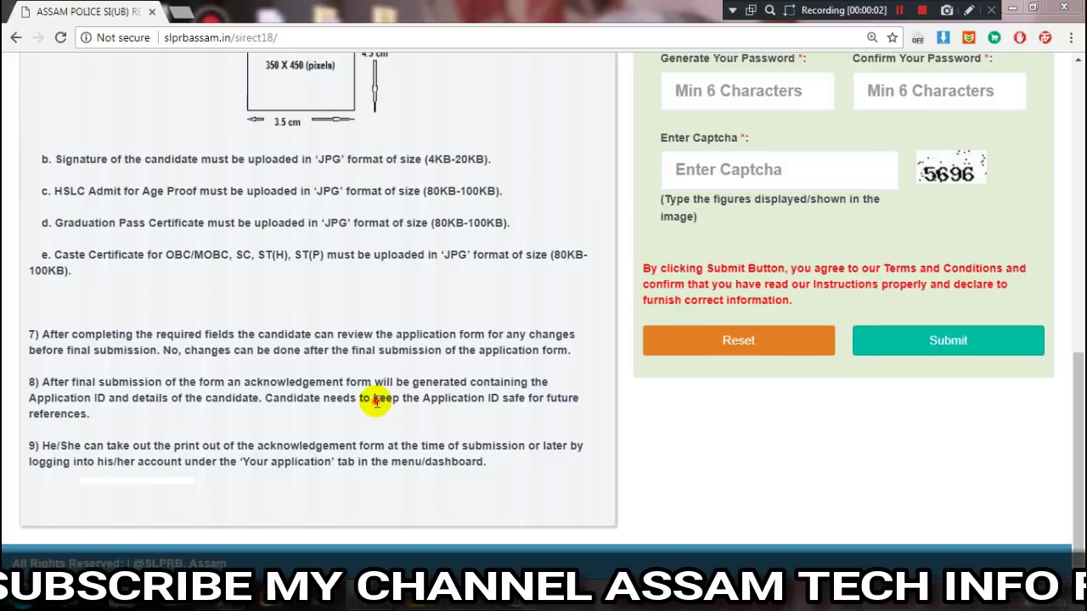
drag(376, 403, 542, 405)
click(544, 429)
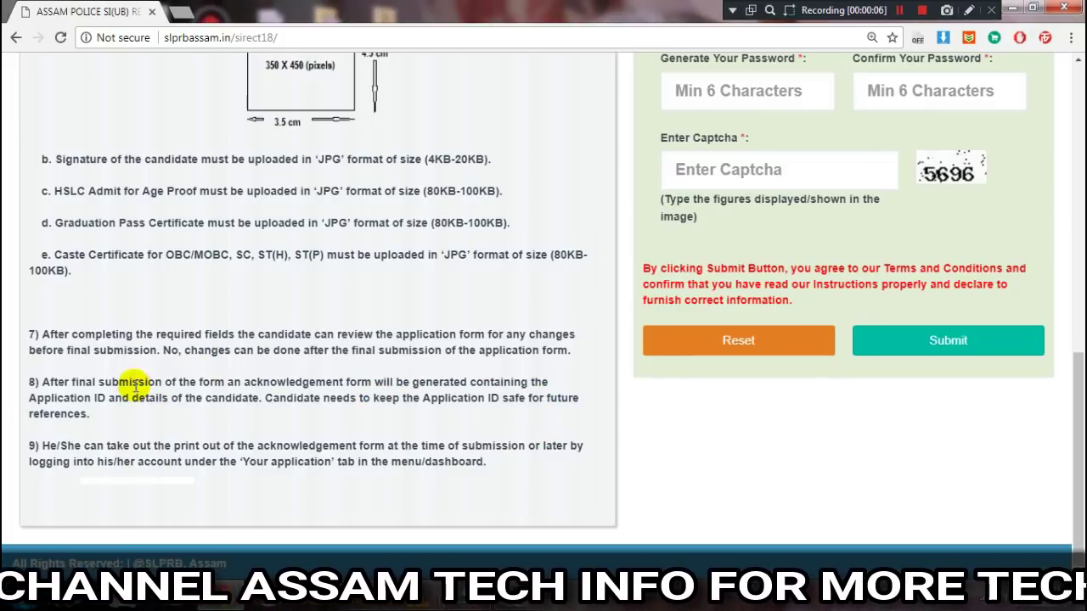
drag(147, 382, 364, 386)
Step: Fill in the candidate's first, middle and last name in the Registration Form
click(384, 396)
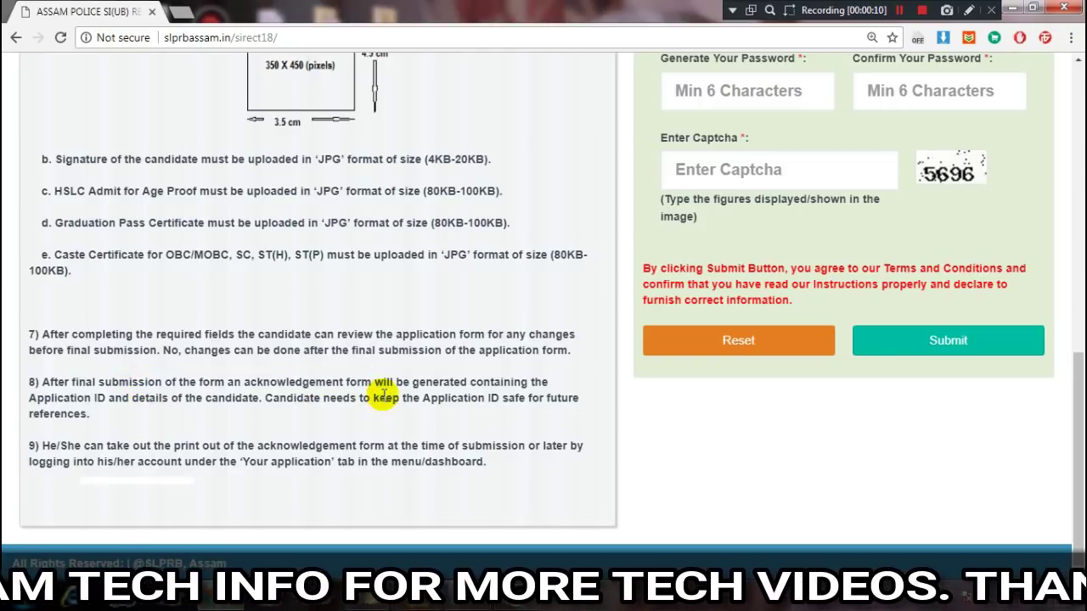
scroll(407, 399, up, 4)
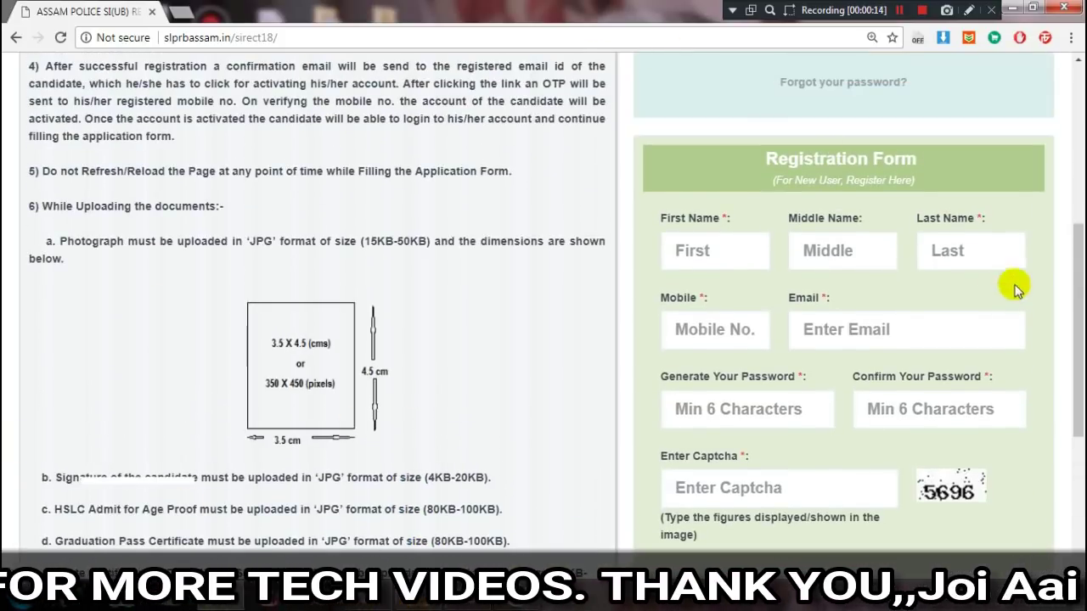
drag(1077, 254, 1077, 276)
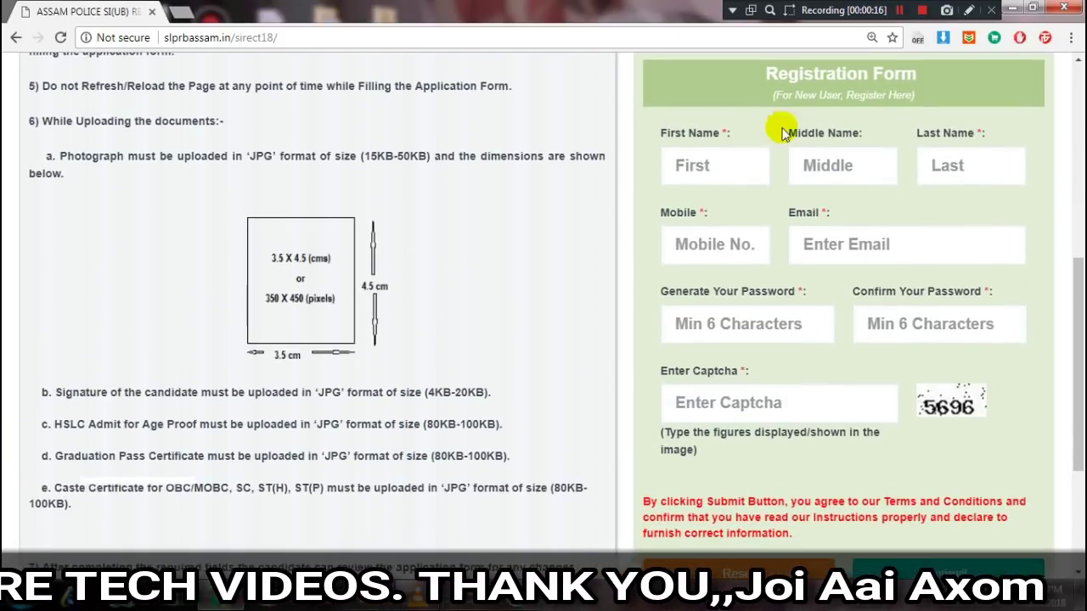
click(691, 168)
click(822, 164)
click(933, 165)
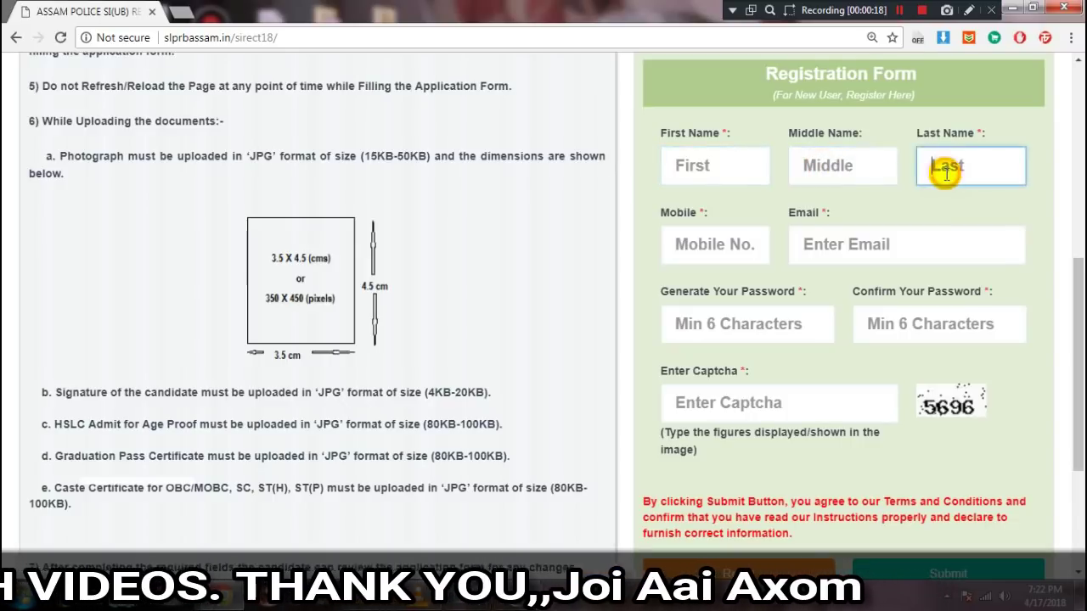
Step: Enter the mobile number, e-mail address, password with confirmation, and the captcha figures
click(717, 248)
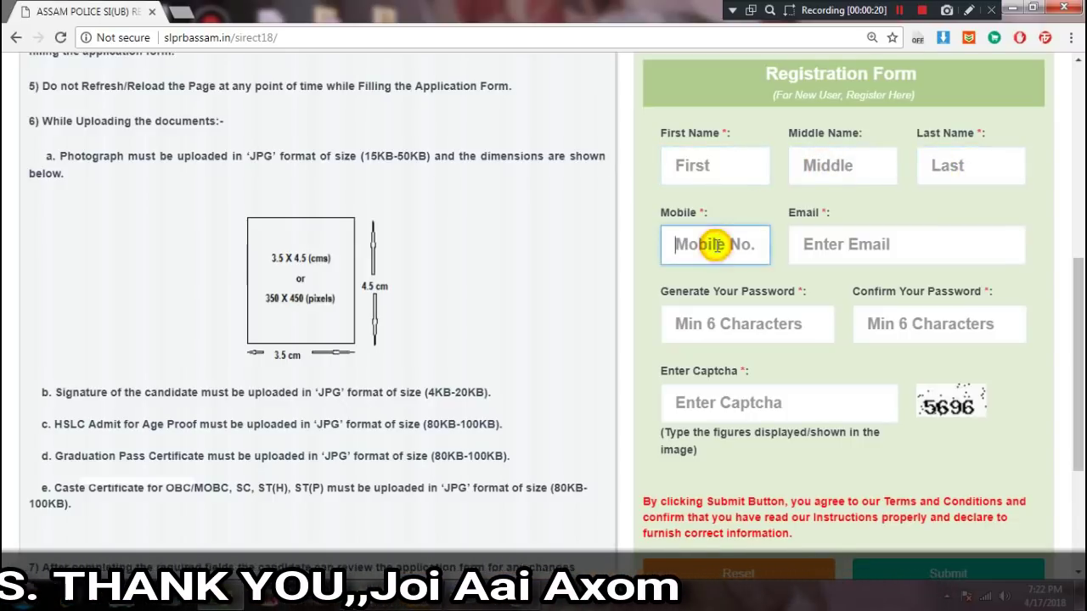
click(823, 246)
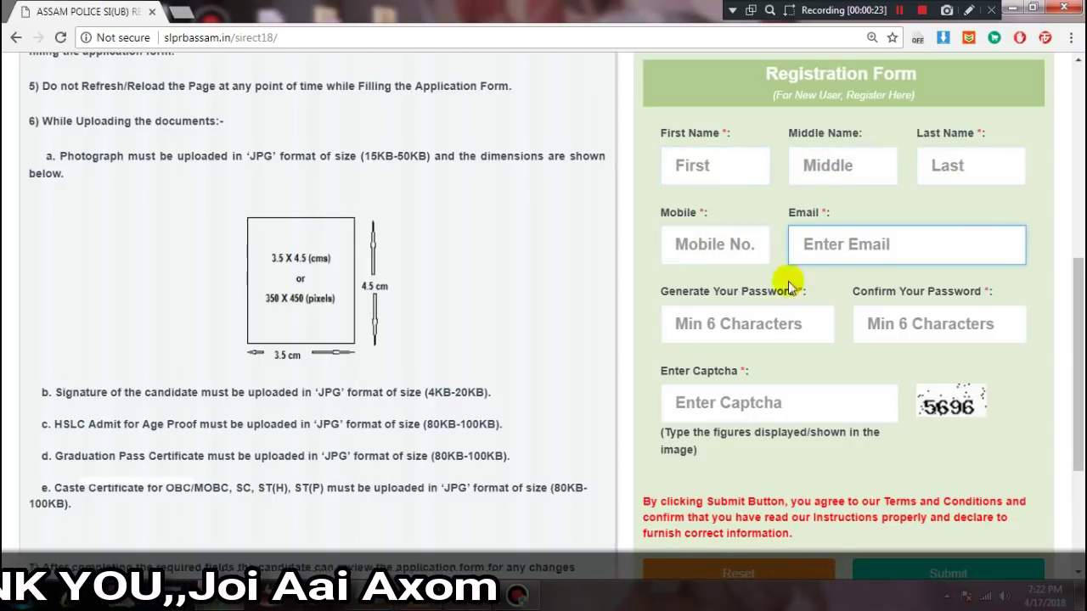
click(785, 323)
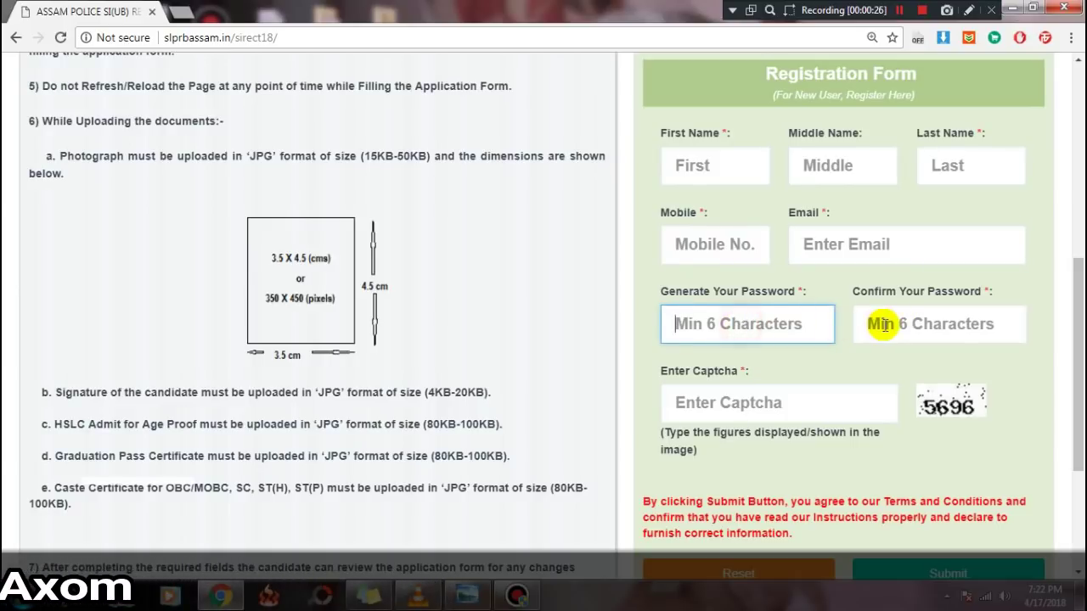
click(883, 324)
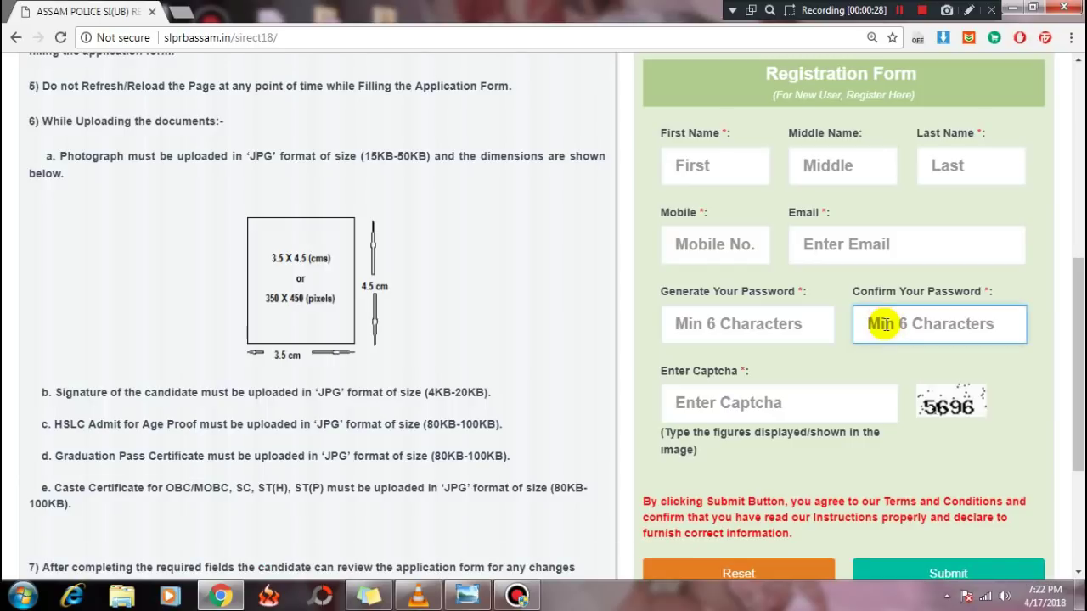
click(770, 406)
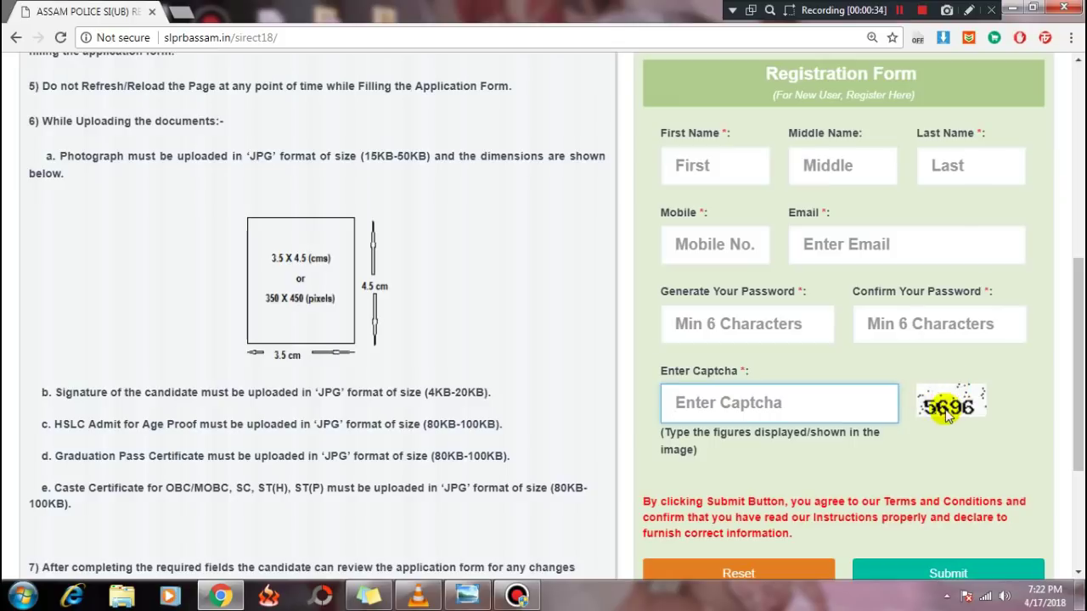
click(812, 402)
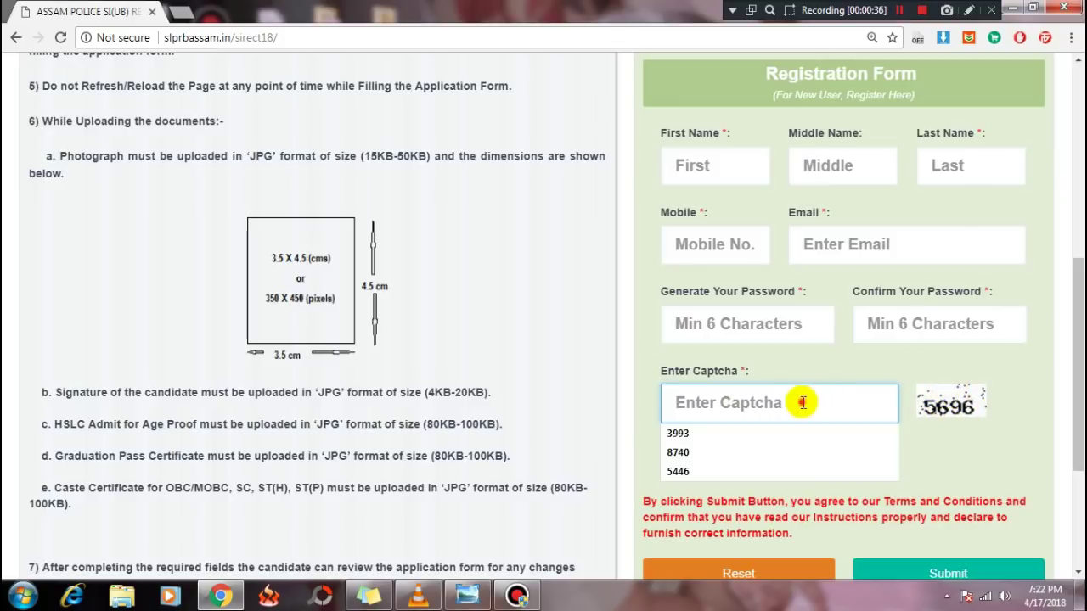
scroll(803, 401, down, 1)
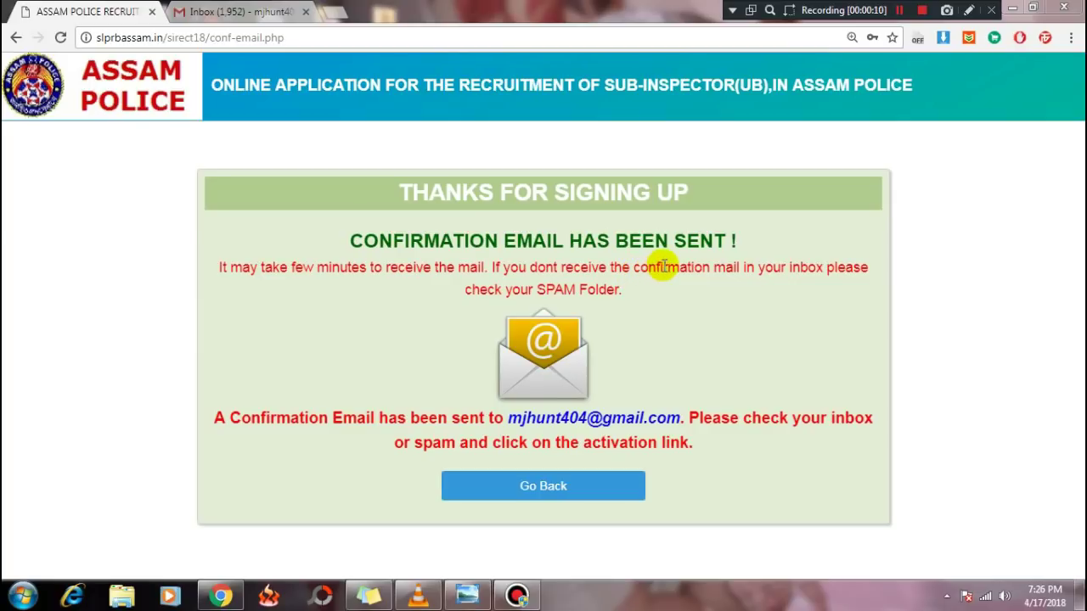
Step: Highlight the confirmation-mail notice and its SPAM Folder hint, then switch to the Gmail inbox tab
drag(635, 268, 845, 270)
click(785, 290)
click(845, 308)
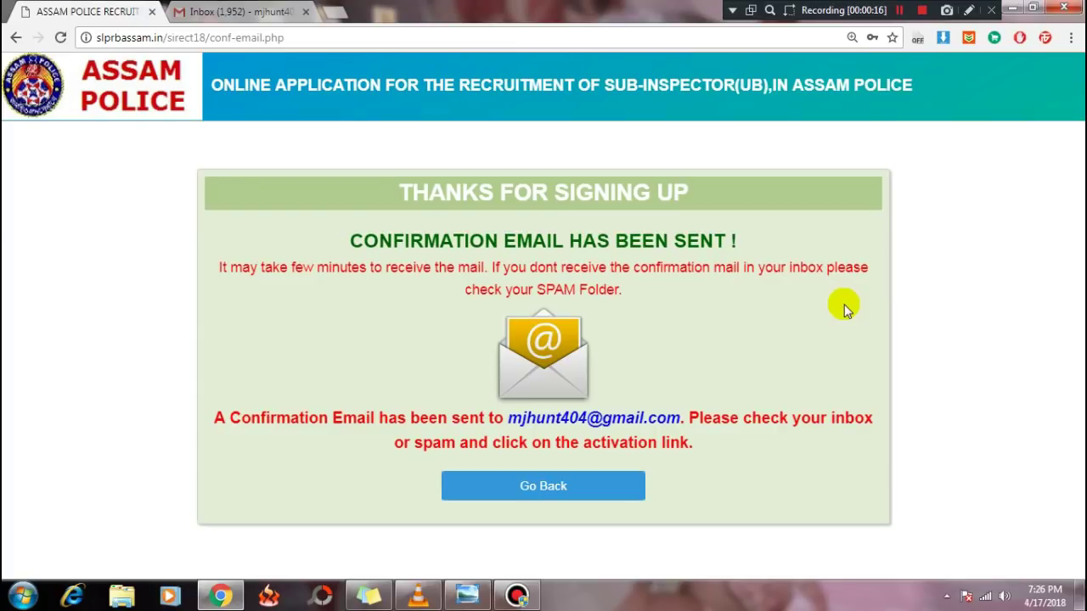
drag(535, 290, 620, 290)
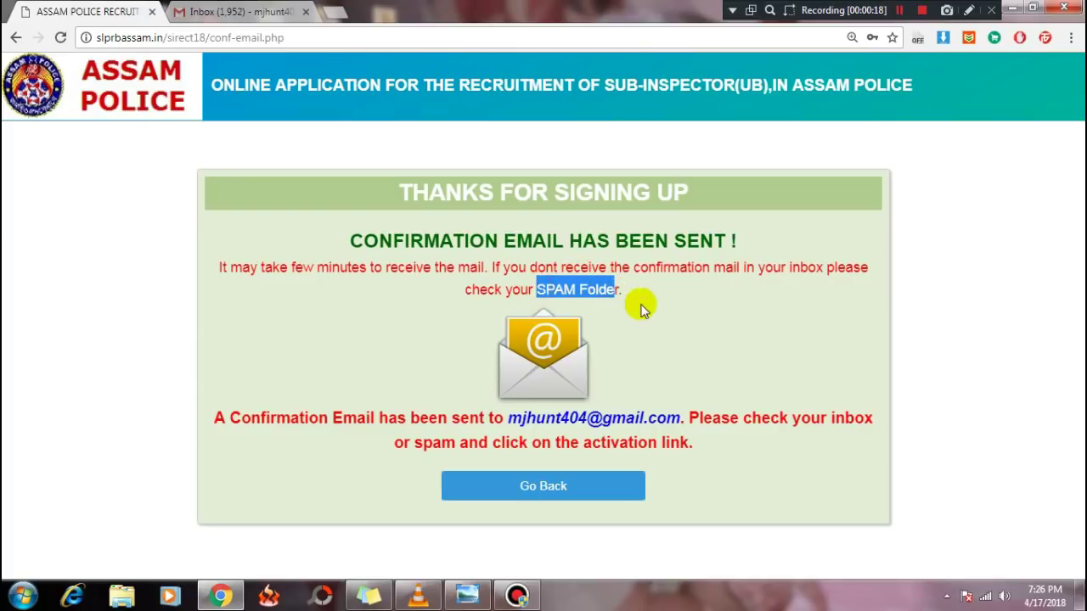
click(654, 310)
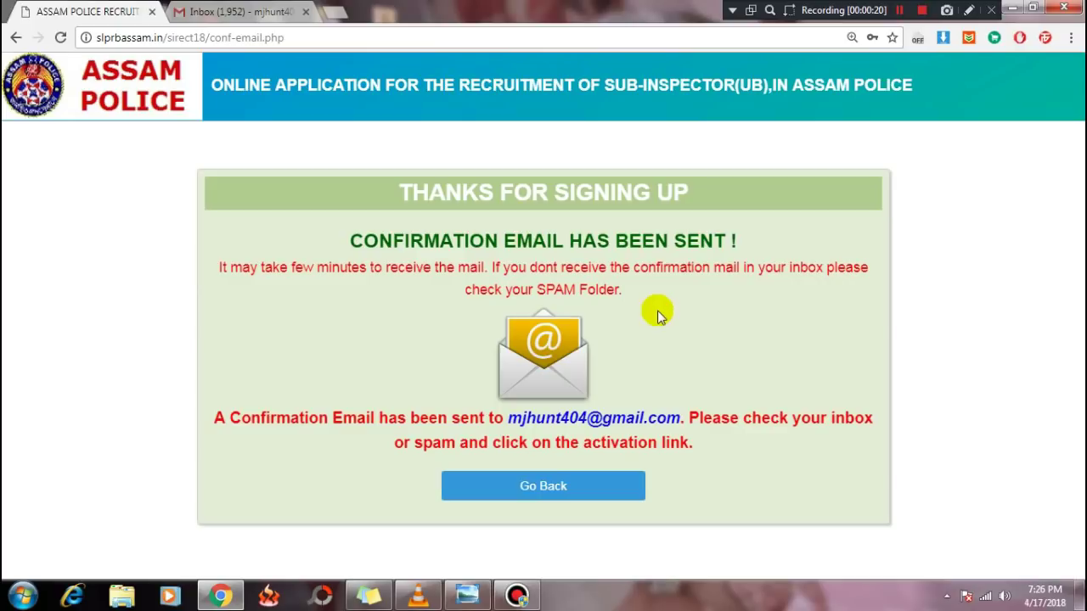
click(245, 9)
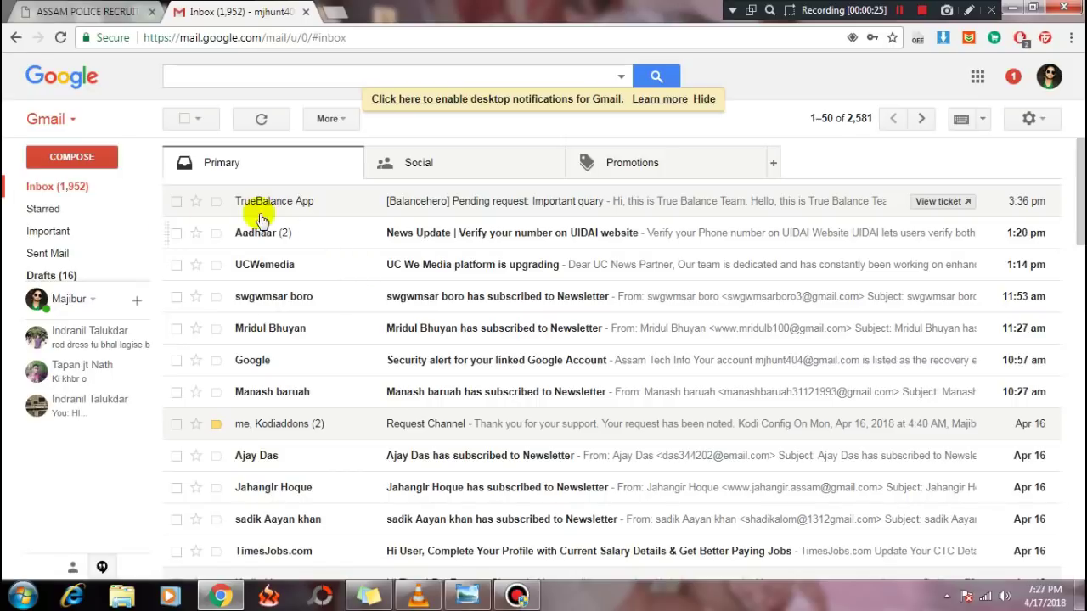
Step: Expand More, open the Spam folder and open AP-SIRECT's 'Confirmation Link' email
mouse_move(96, 235)
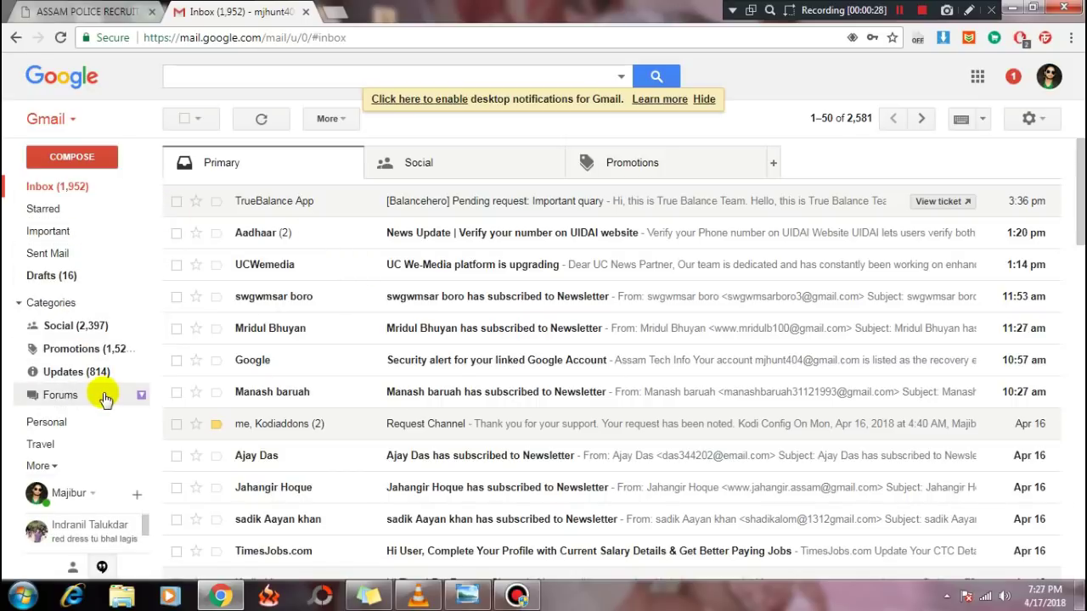
click(49, 466)
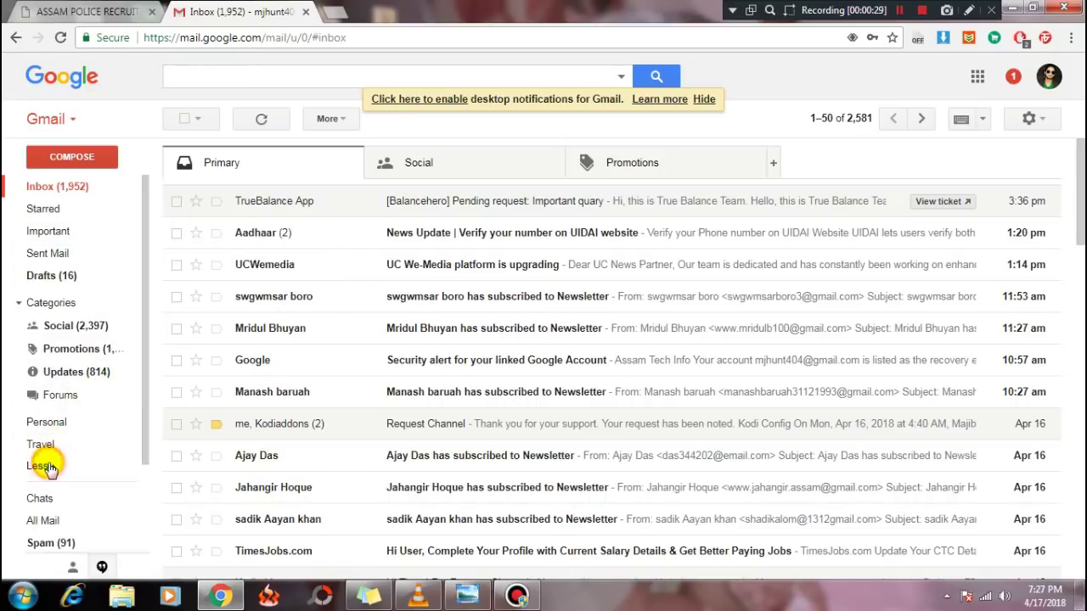
drag(148, 394, 68, 468)
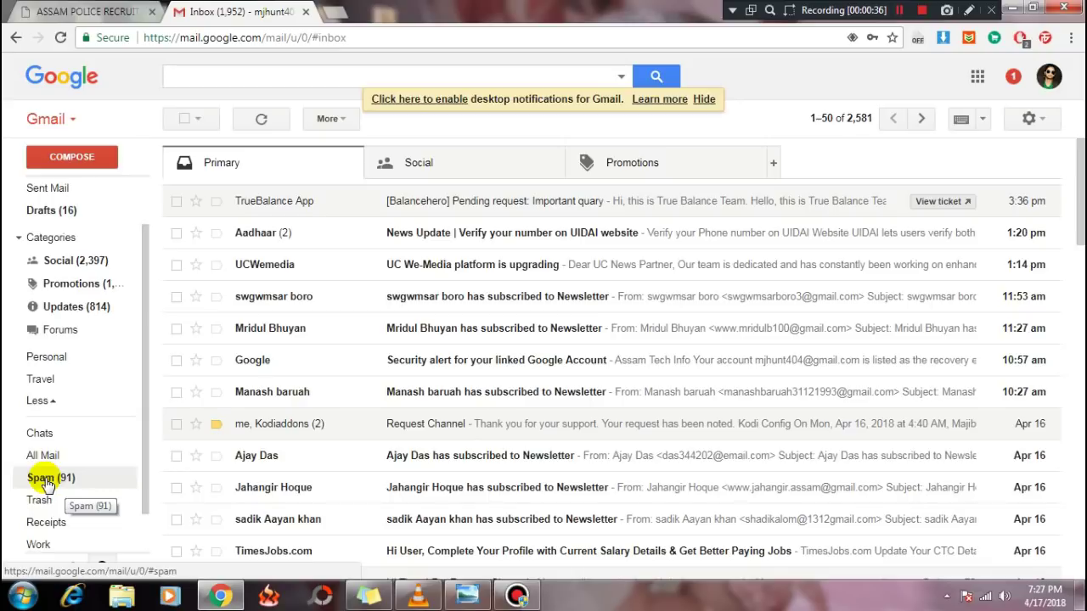
click(64, 481)
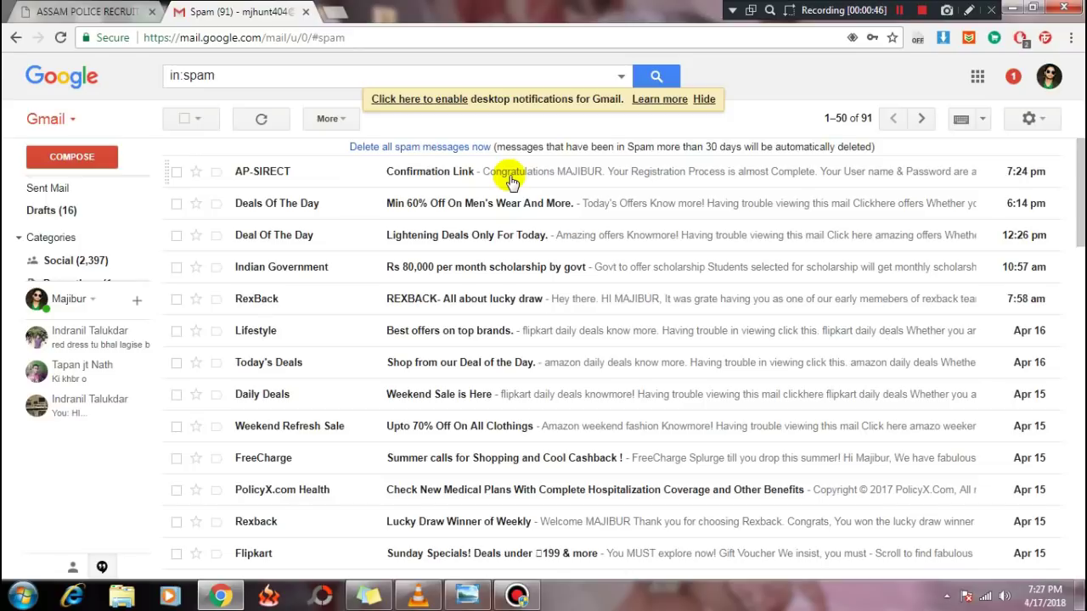
click(407, 176)
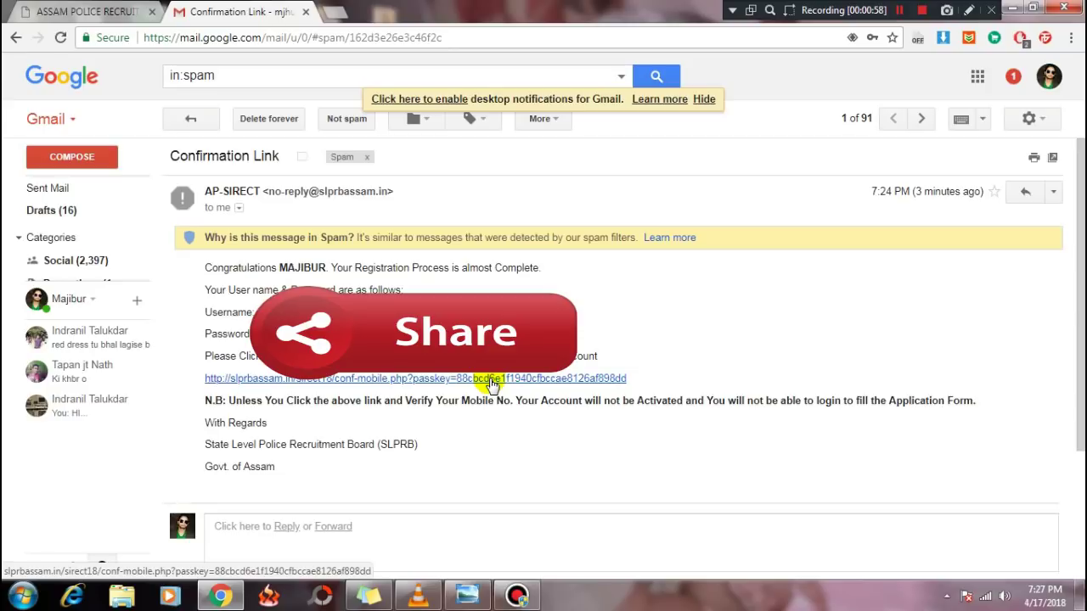
Step: Follow the conf-mobile.php passkey activation link in the email
click(490, 384)
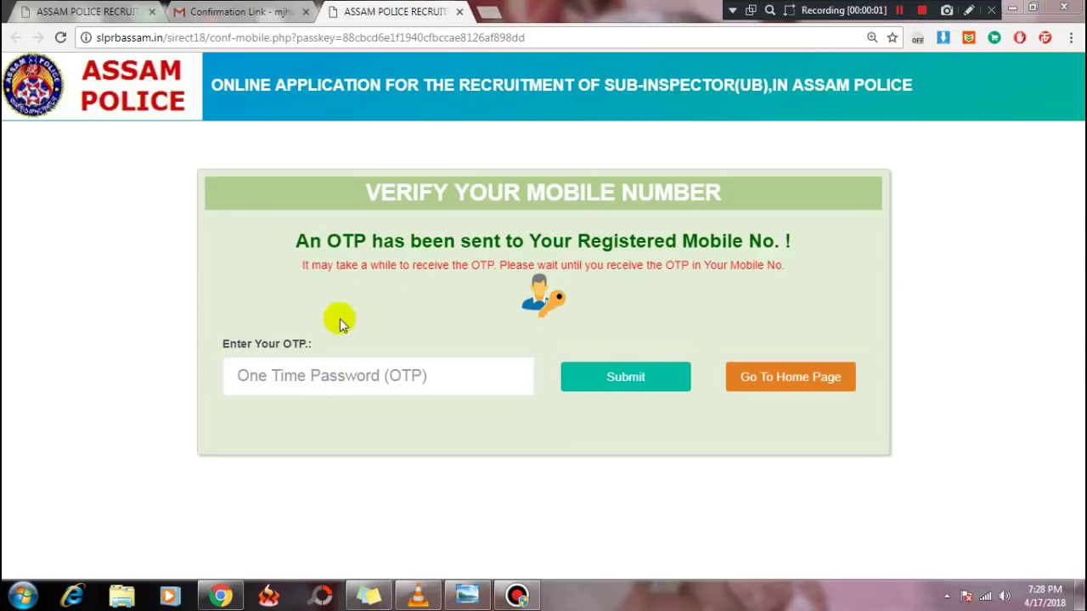
Step: Enter the OTP code received by SMS and submit it to activate the account
click(286, 377)
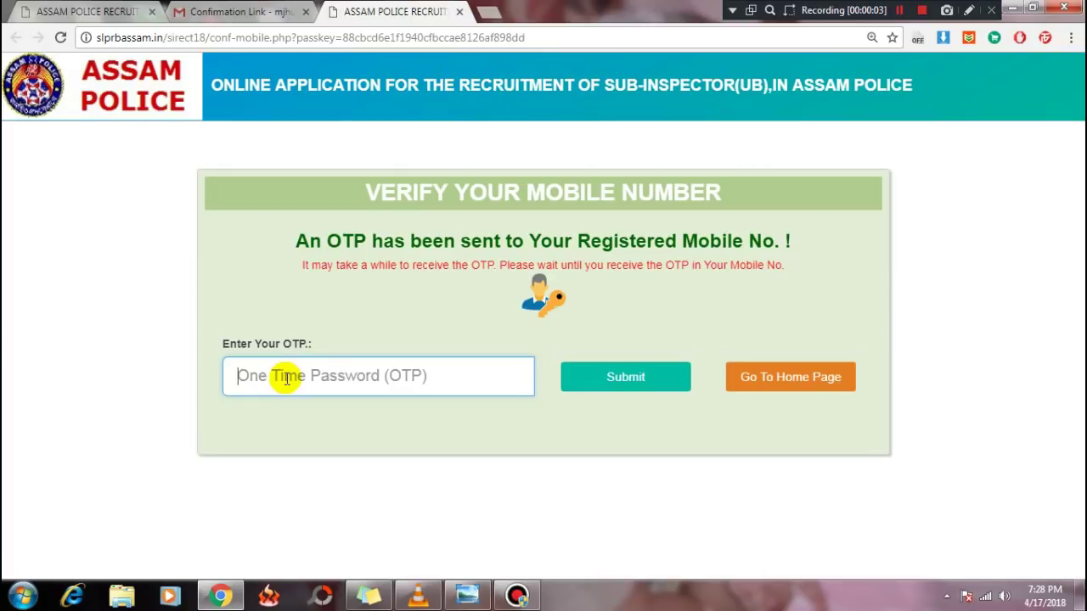
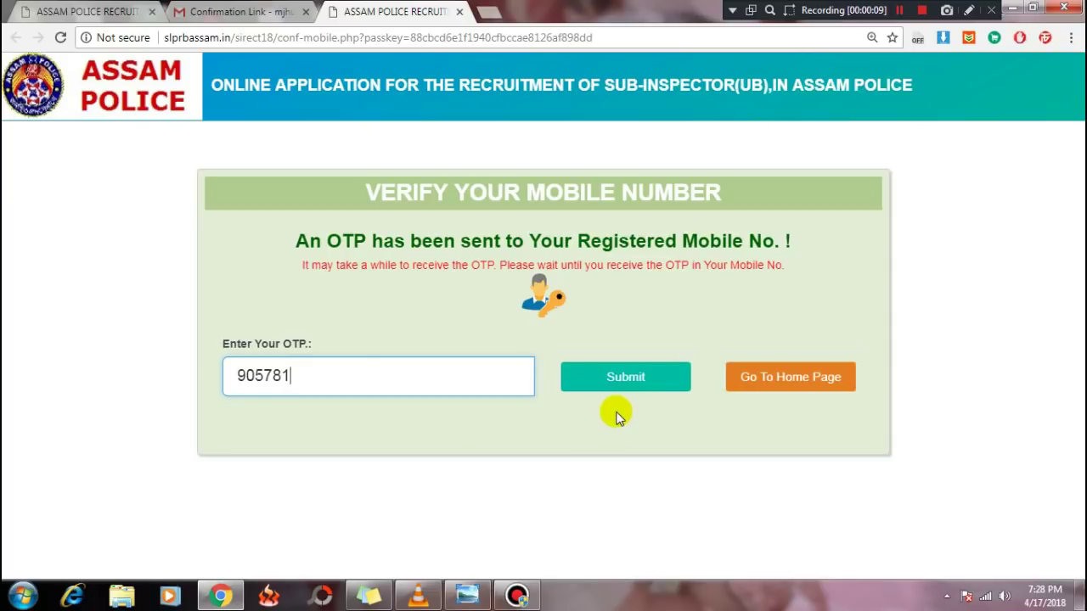
click(621, 385)
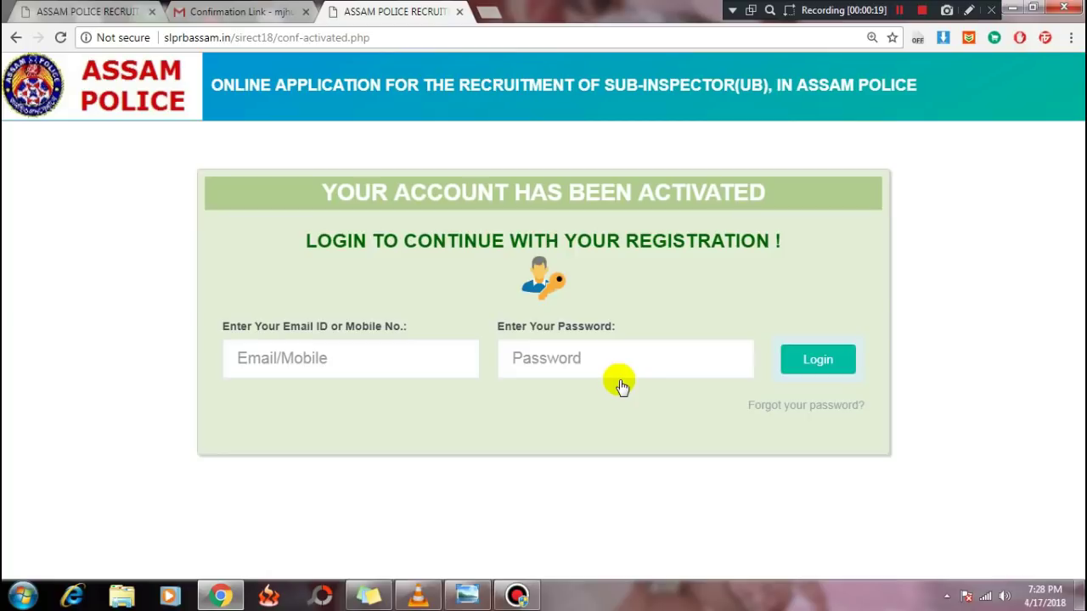
Step: Log in with the registered e-mail from the autofill suggestion and the account password
click(330, 365)
click(548, 360)
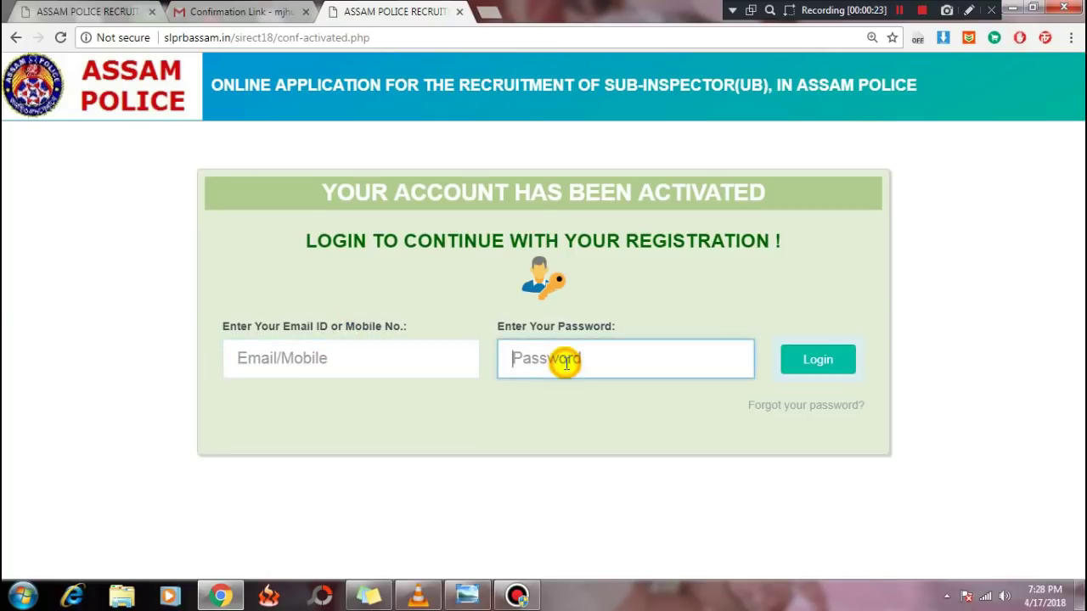
click(319, 366)
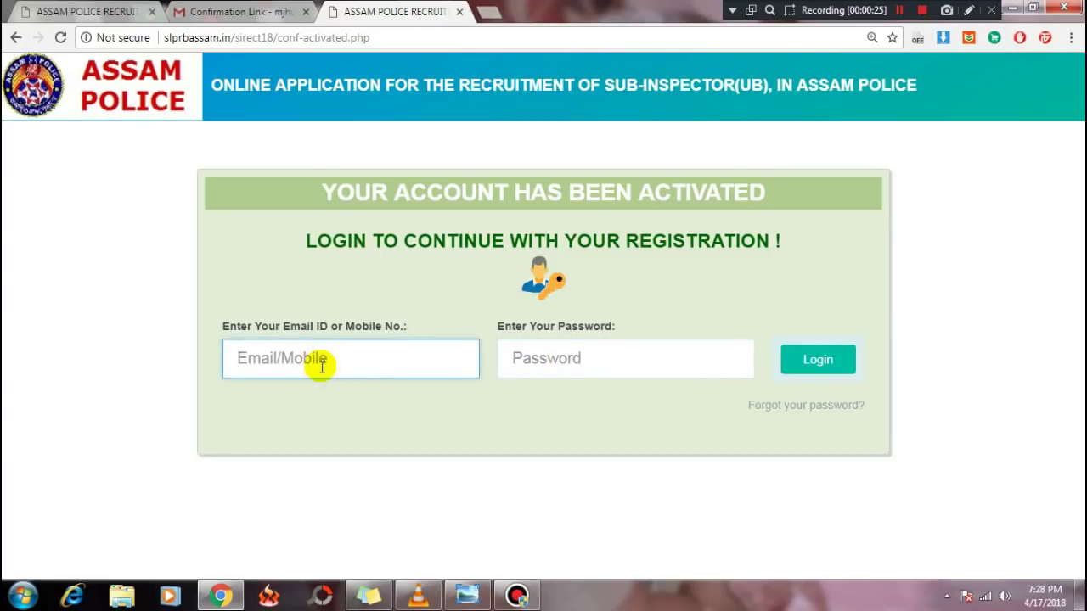
text(mjhun)
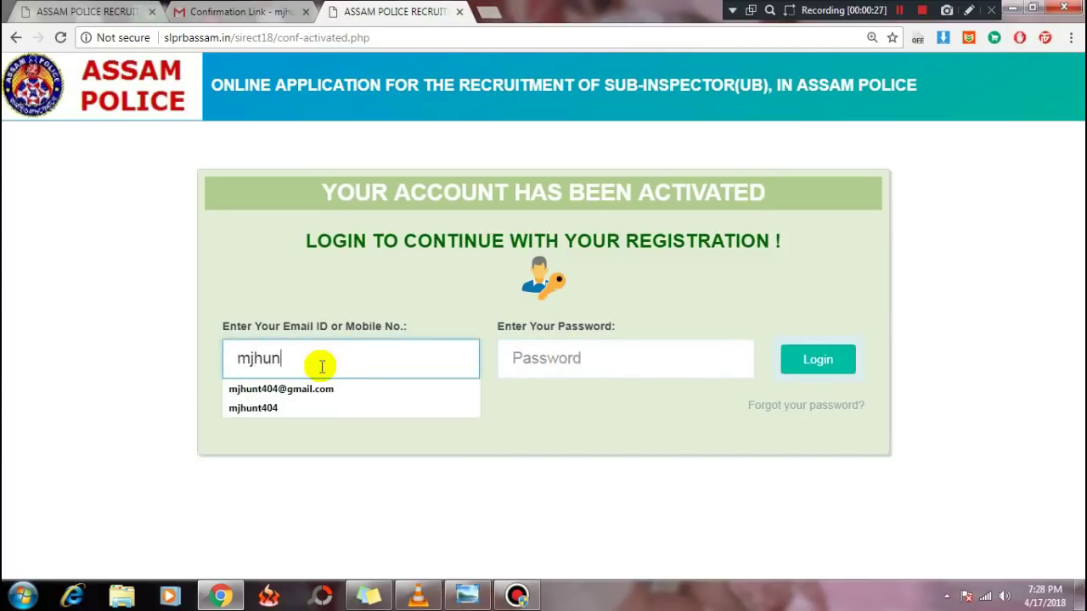
key(Down)
key(Return)
key(Tab)
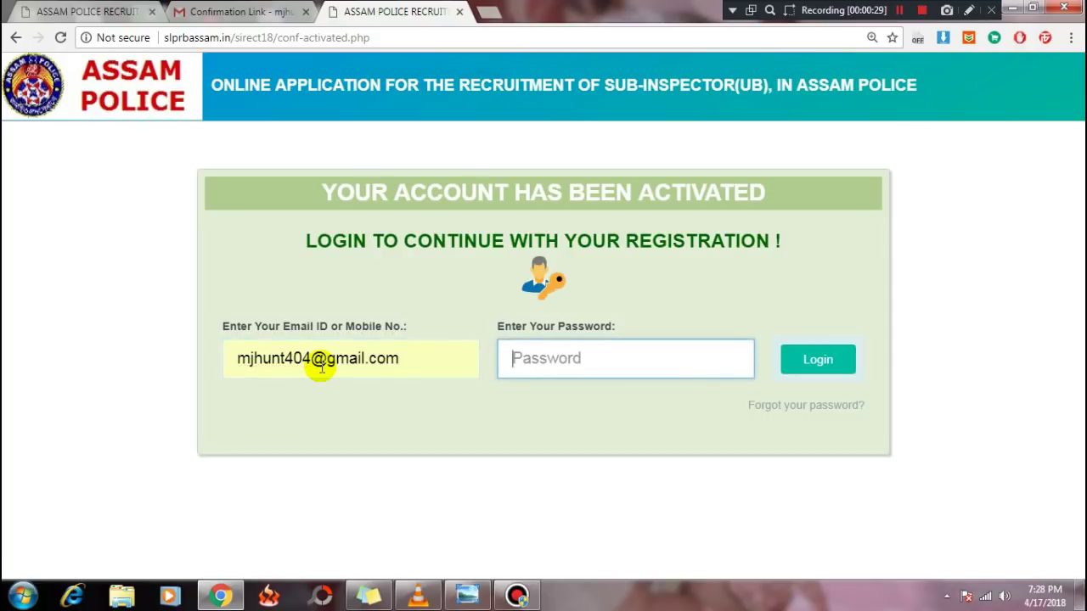
text(••)
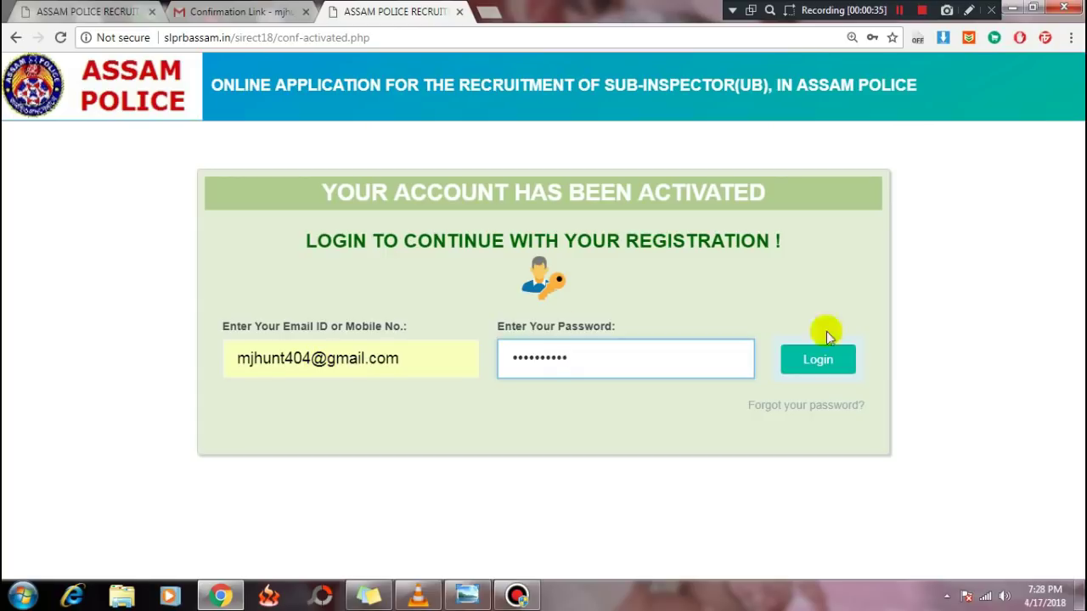
click(815, 361)
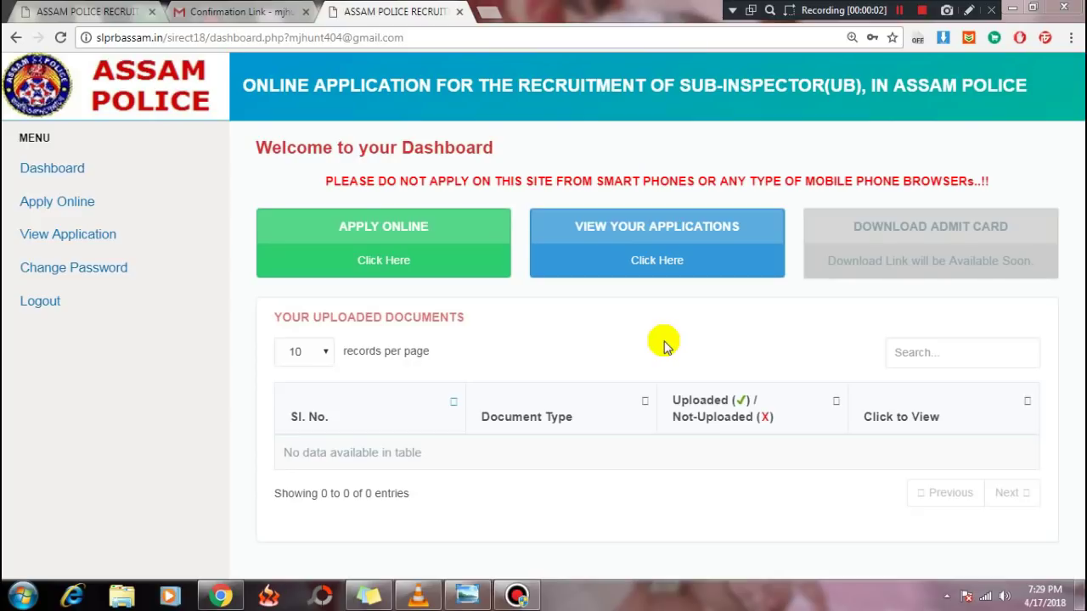
Step: Highlight the welcome heading and the red mobile-browser warning, then start APPLY ONLINE
drag(281, 148, 558, 151)
click(558, 149)
drag(407, 181, 741, 186)
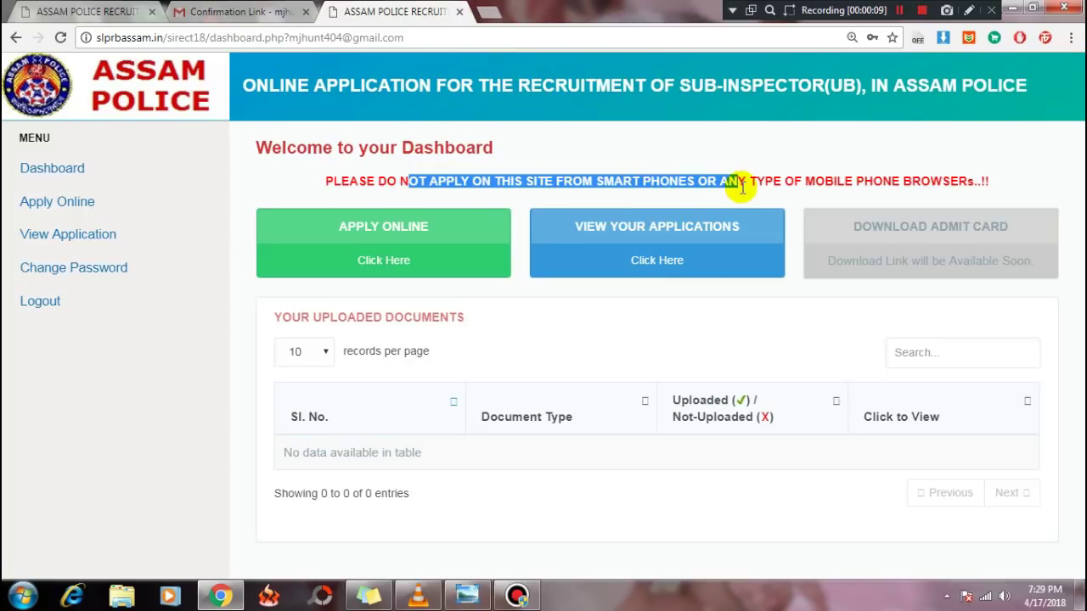
click(829, 183)
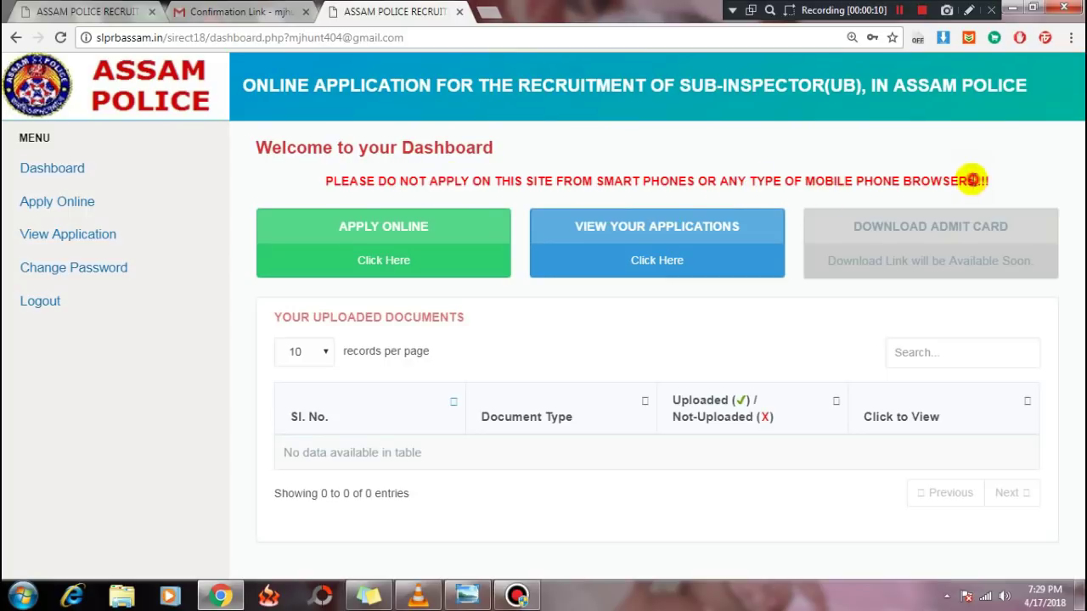
drag(974, 181, 569, 170)
click(564, 154)
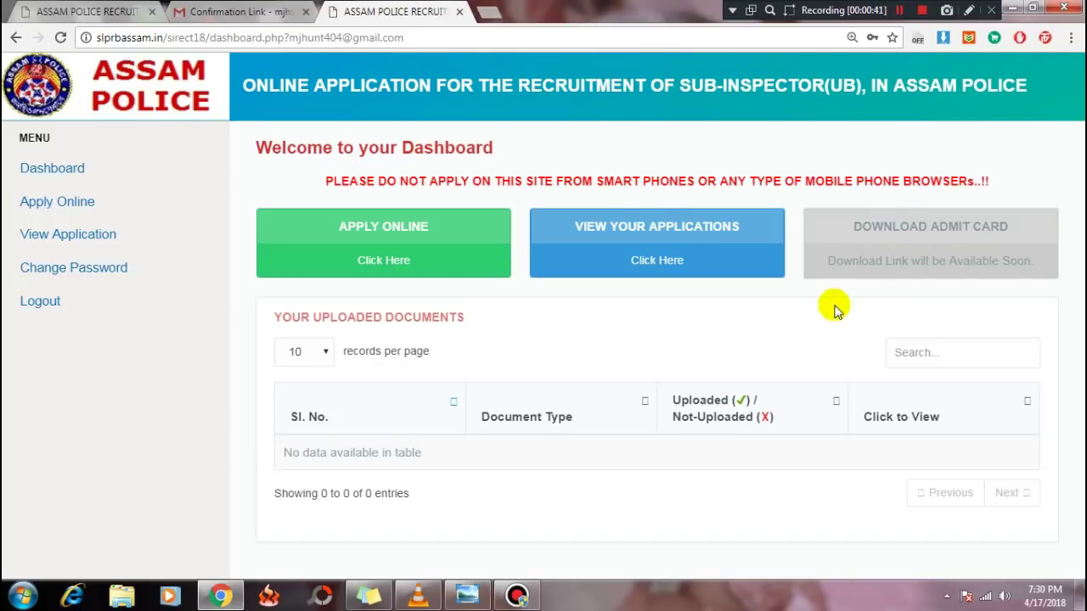
click(381, 227)
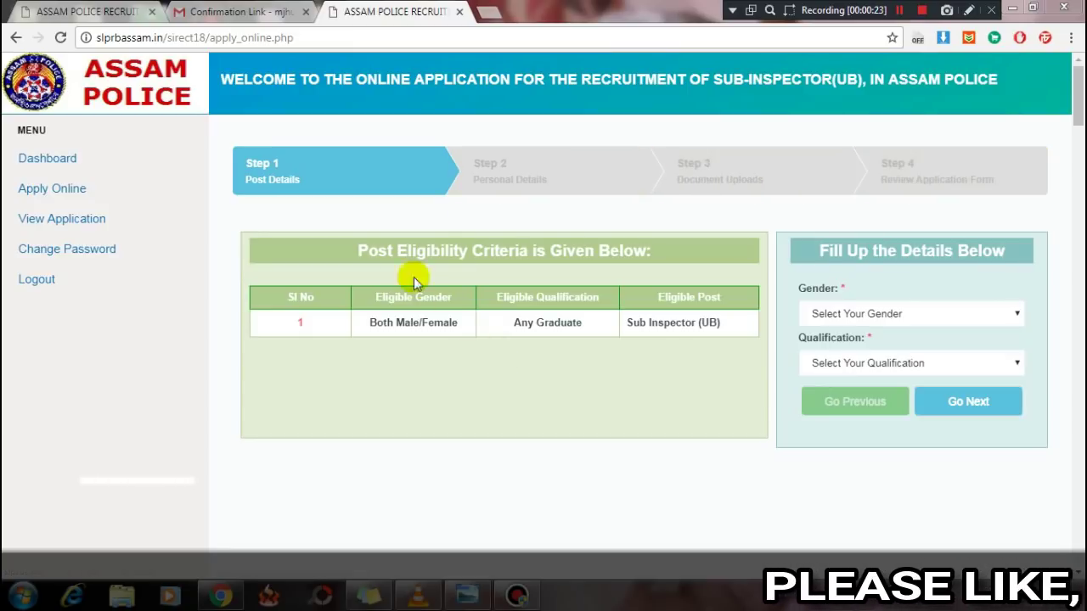
drag(368, 250, 654, 261)
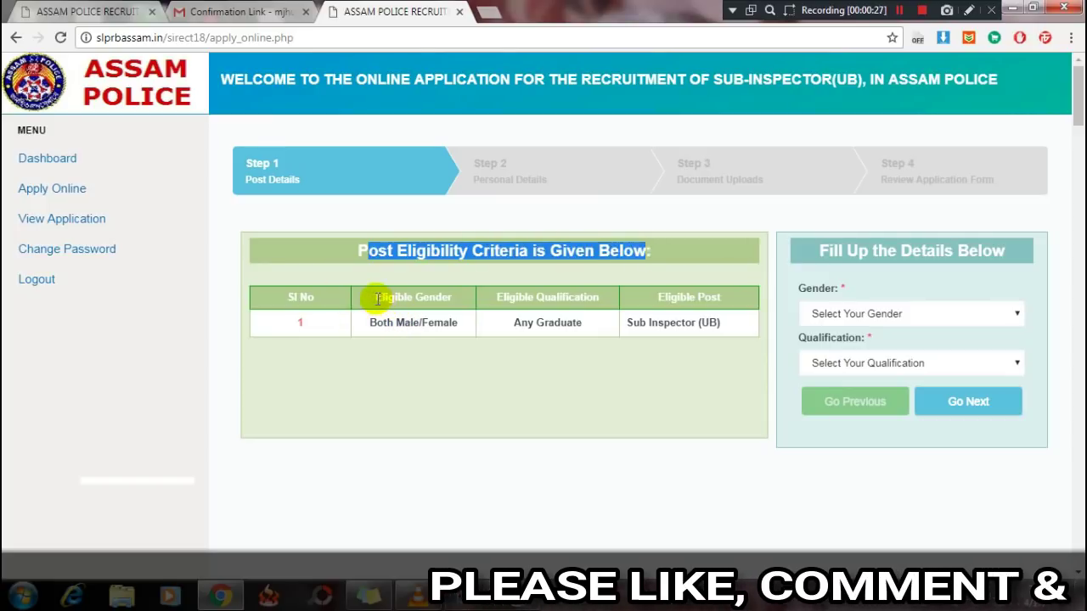
drag(376, 297, 461, 326)
click(466, 327)
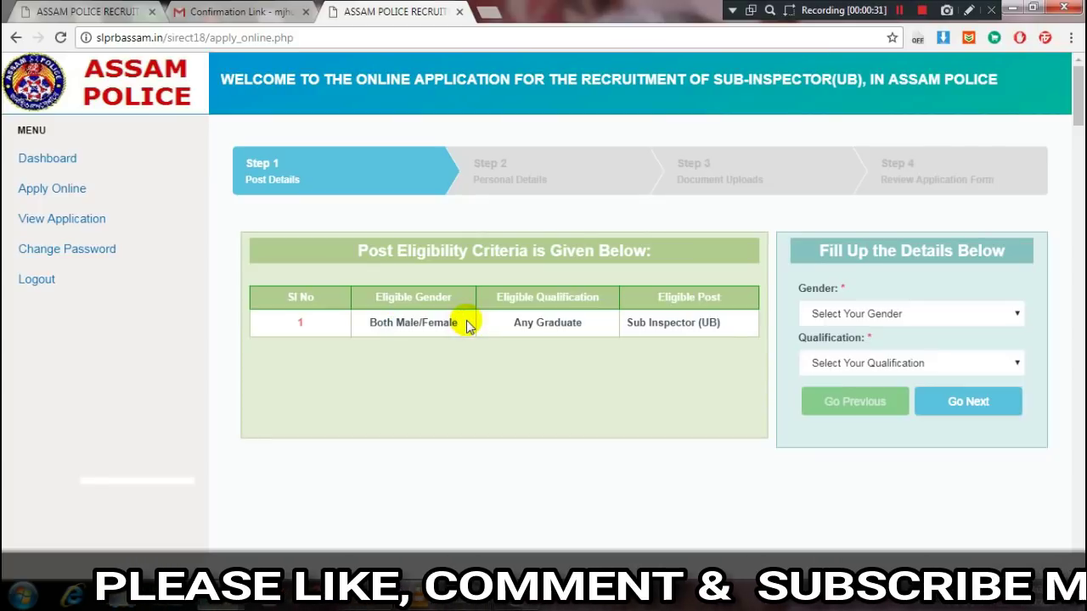
drag(496, 296, 538, 315)
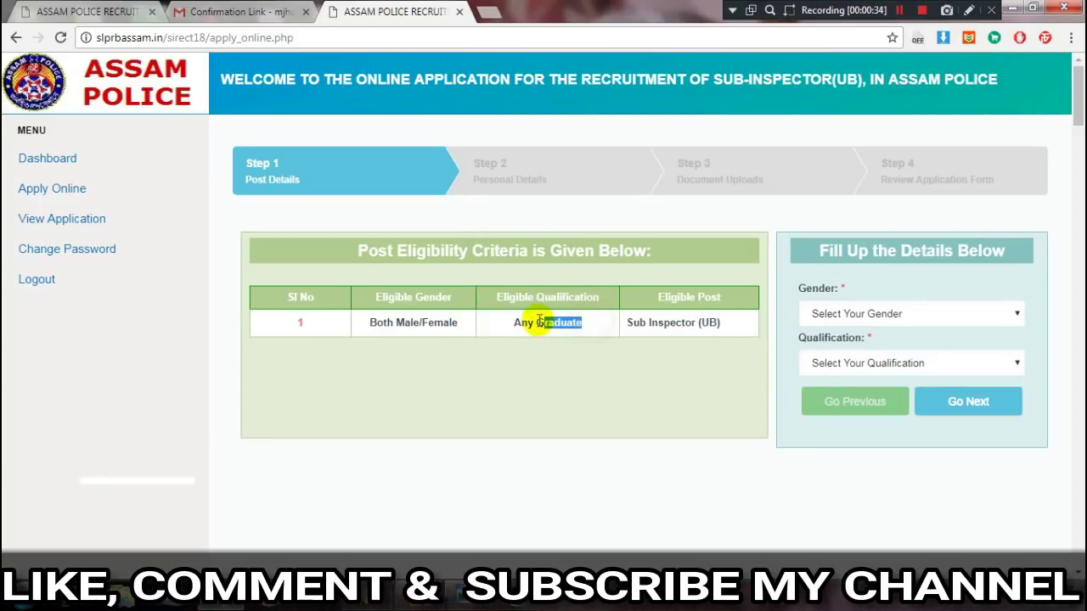
click(538, 369)
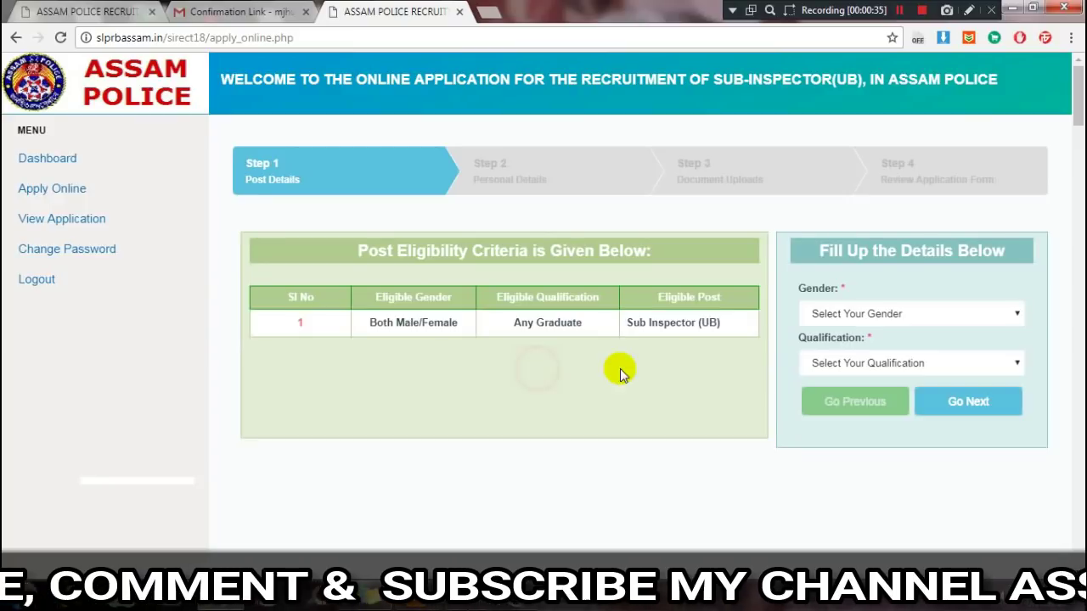
click(626, 324)
drag(625, 324, 708, 322)
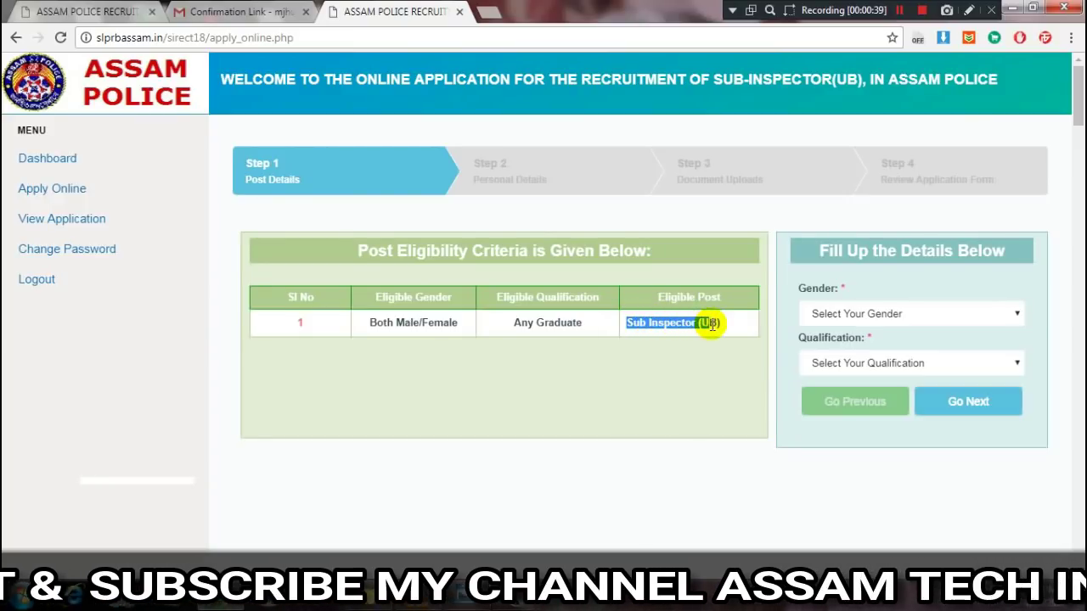
click(723, 330)
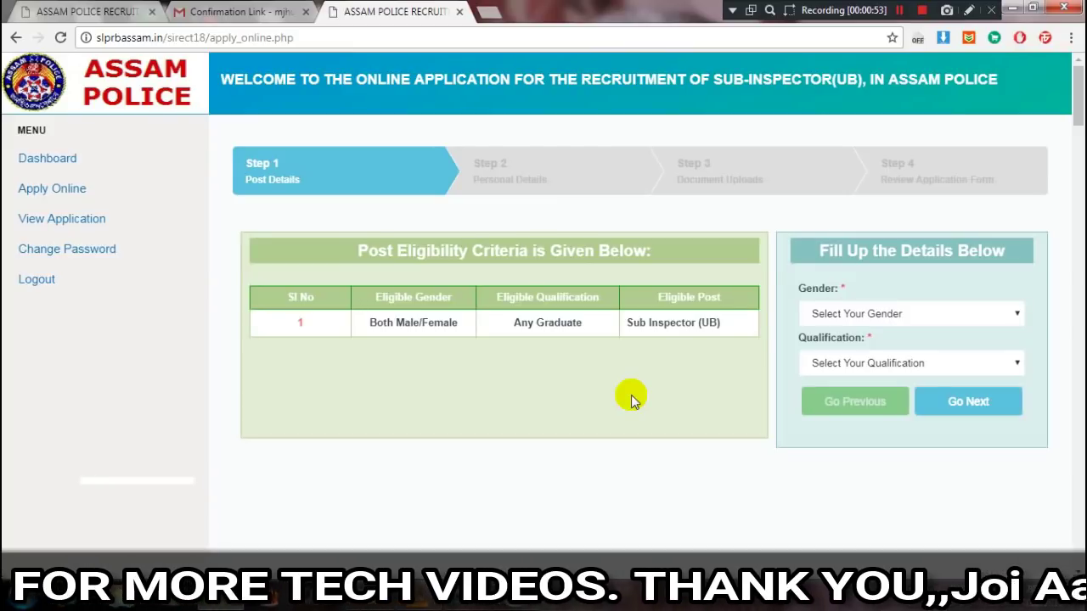
Step: Set Gender to Male and Qualification to Graduate, then continue to Personal Details
click(896, 318)
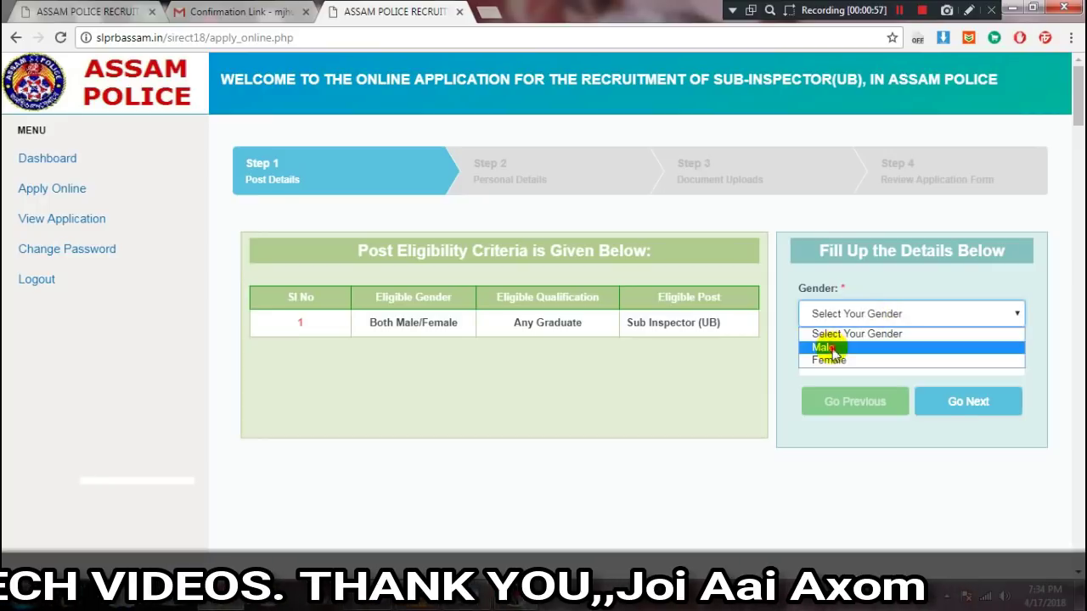
click(823, 348)
click(818, 363)
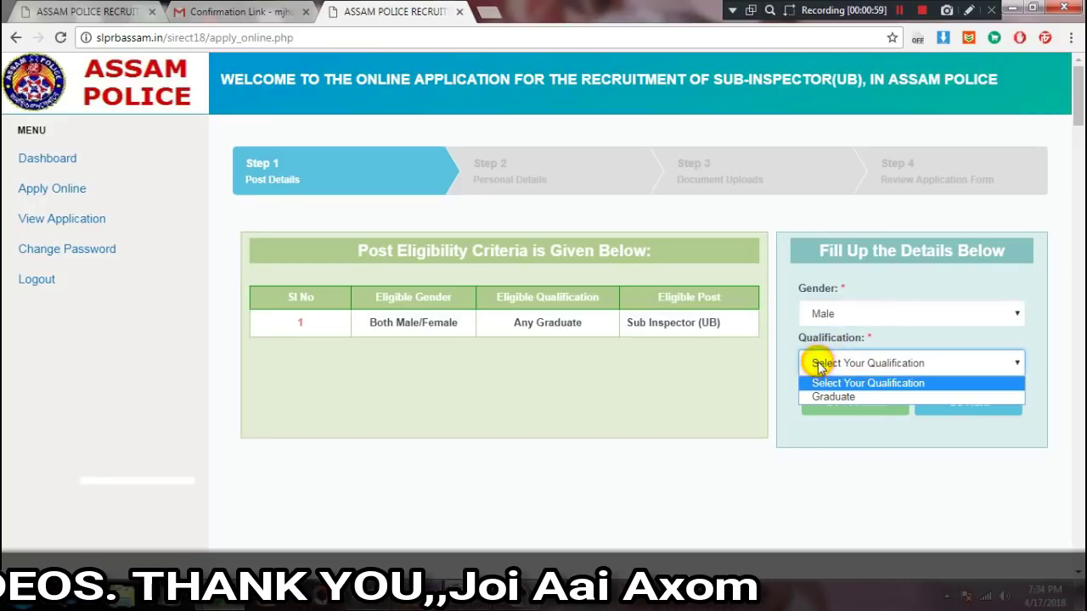
click(830, 397)
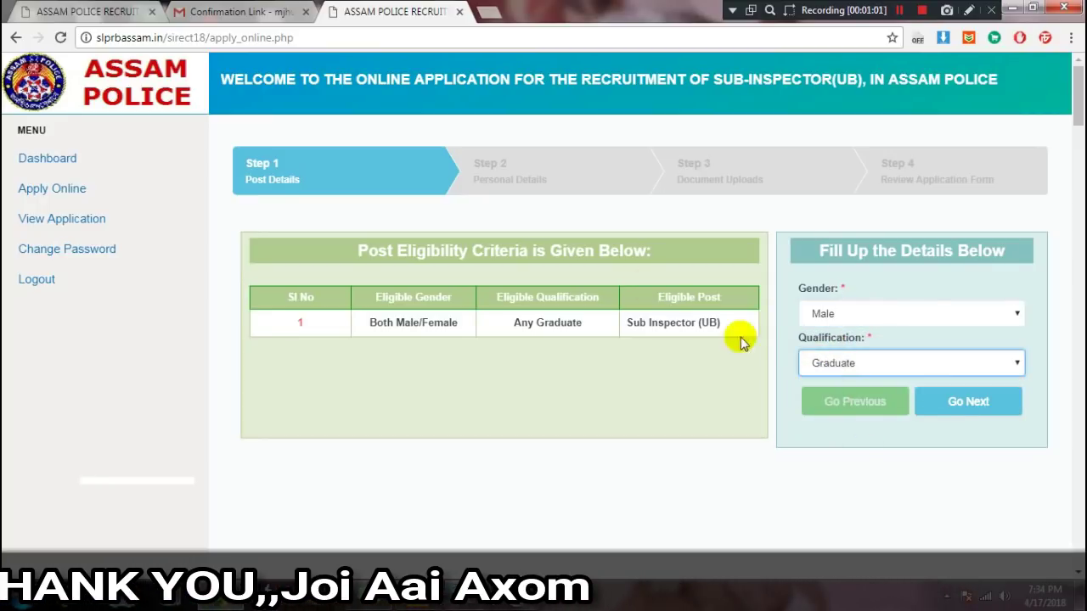
click(985, 404)
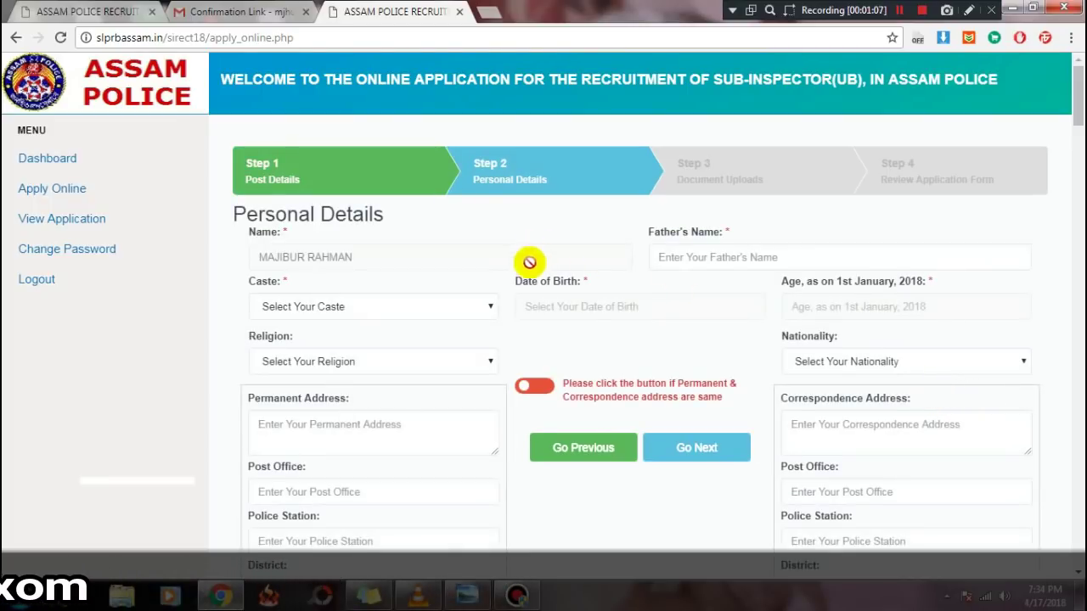
Step: Enter the father's name and set Caste to General
scroll(649, 339, down, 1)
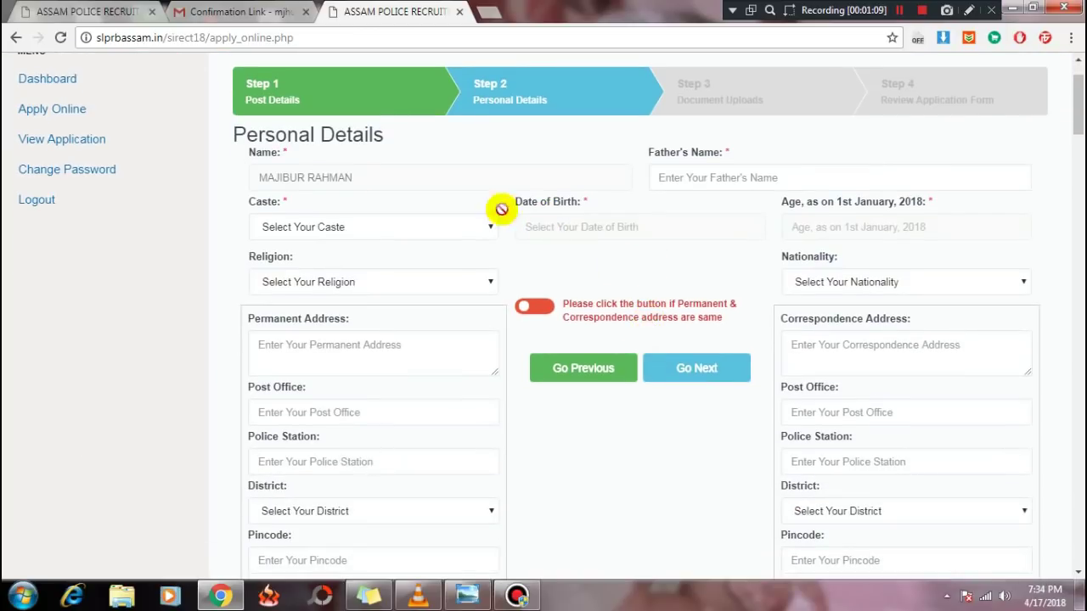
click(718, 176)
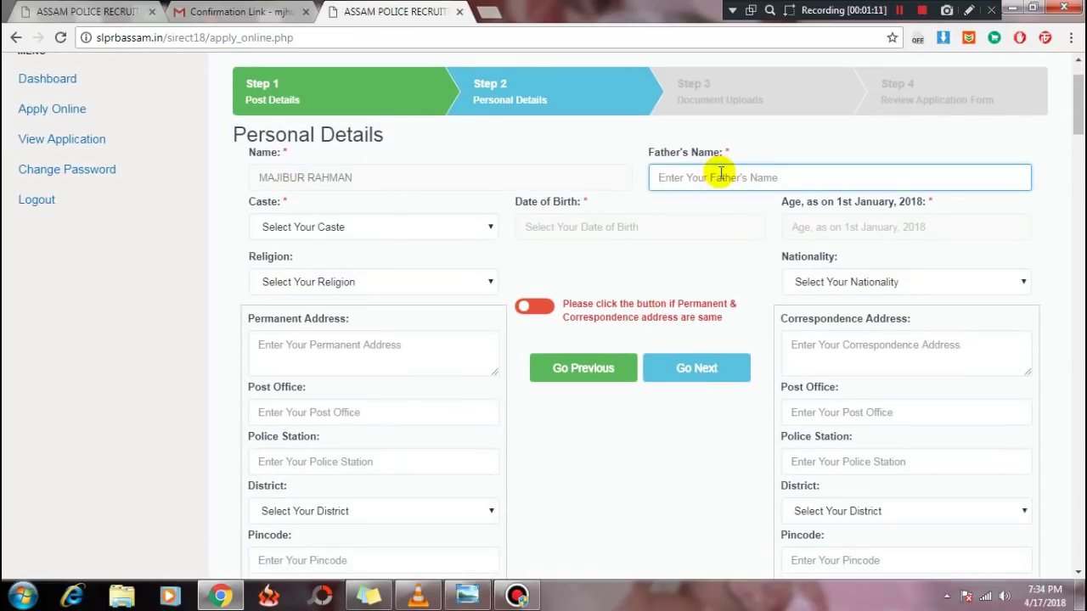
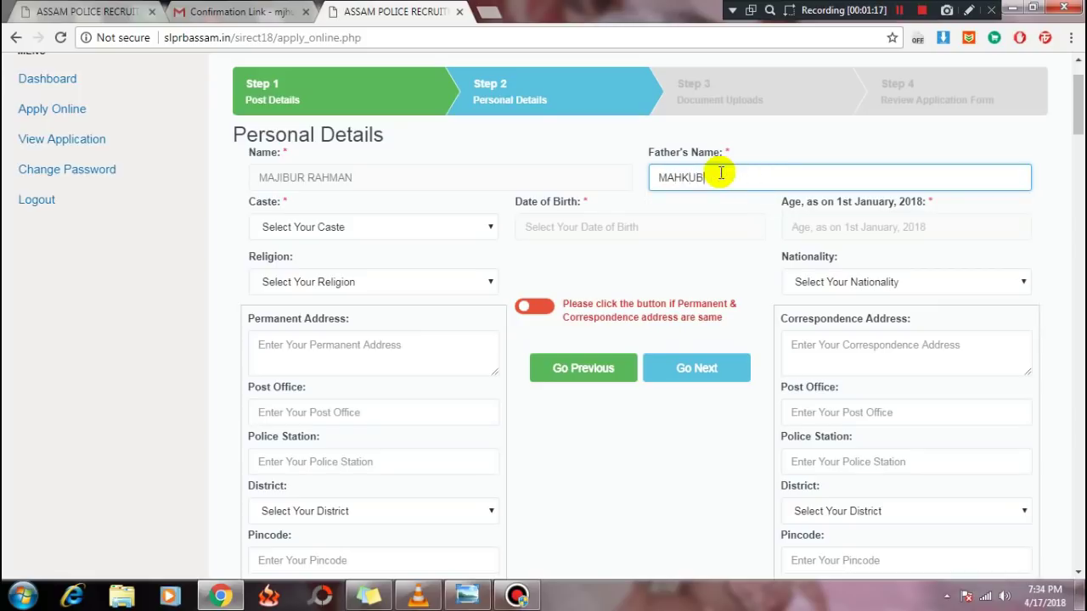
click(374, 227)
click(303, 262)
Step: Pick 24 August 1992 as the date of birth in the calendar
click(551, 230)
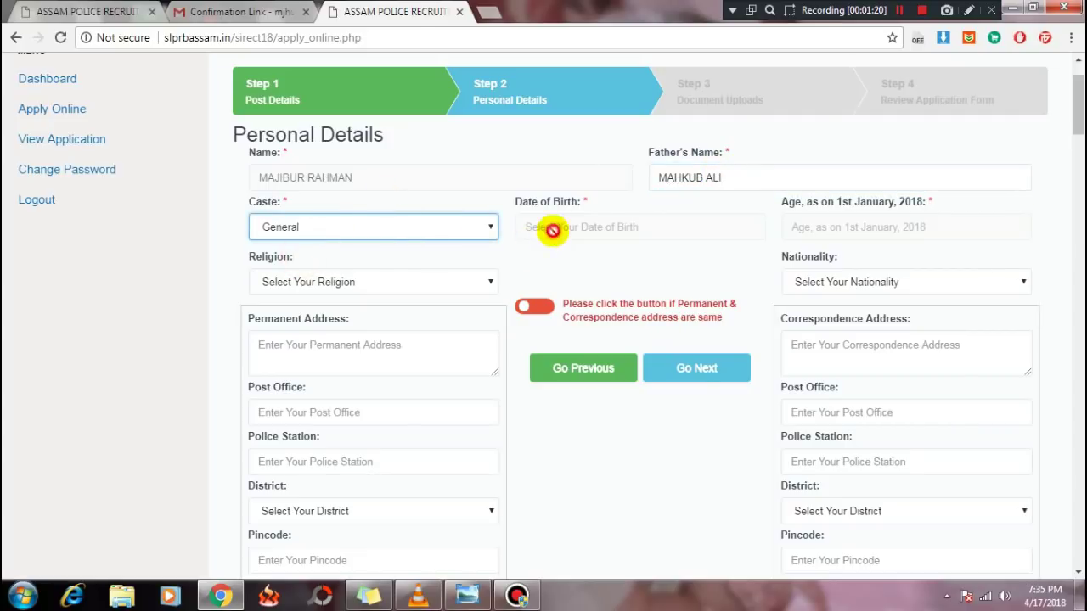
click(652, 263)
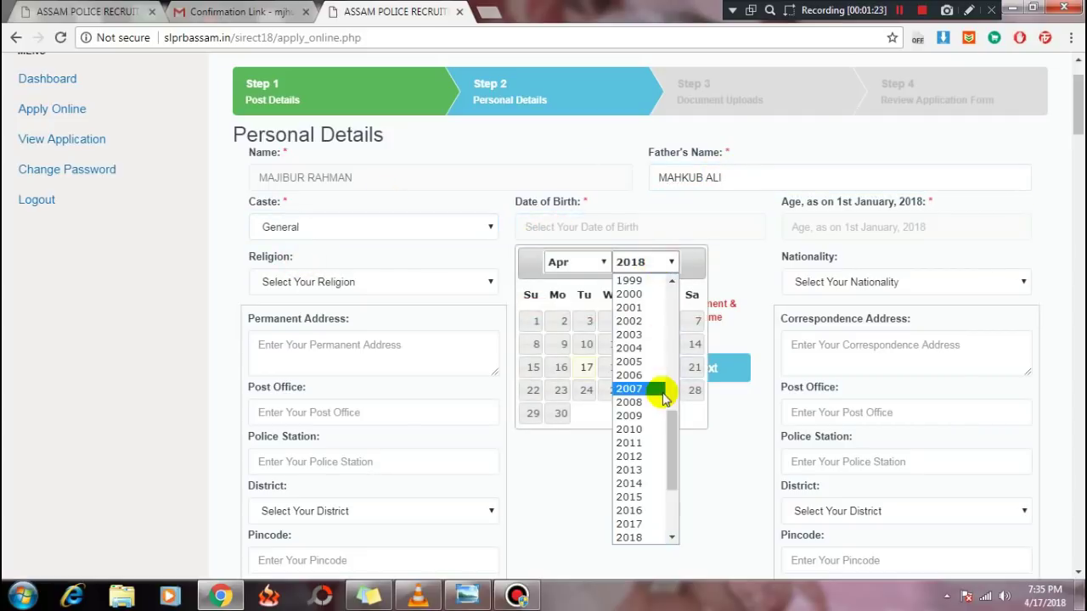
drag(672, 418, 676, 390)
click(633, 330)
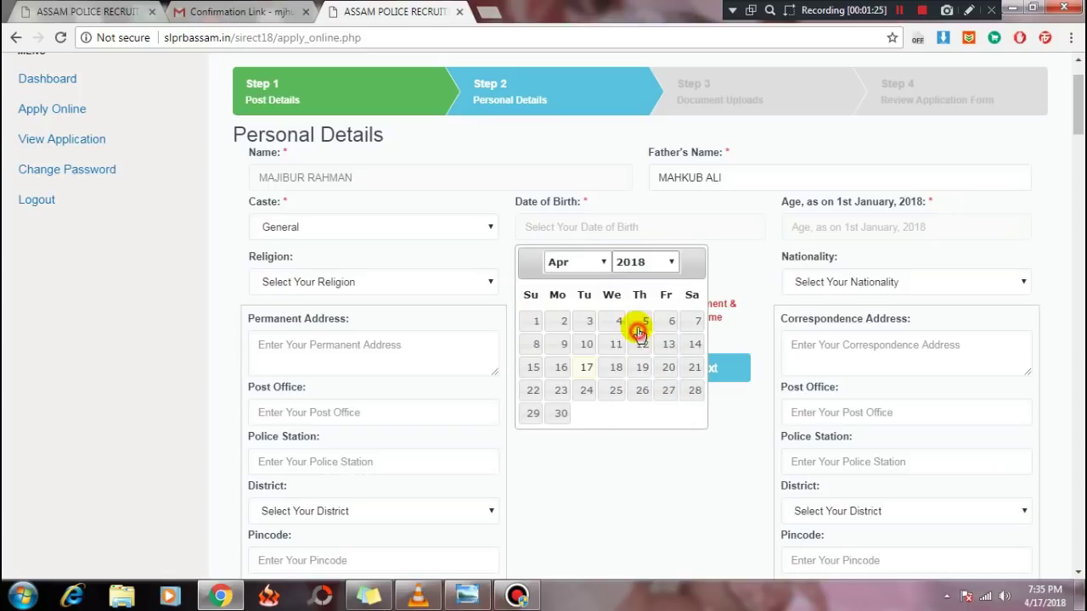
click(578, 261)
click(559, 374)
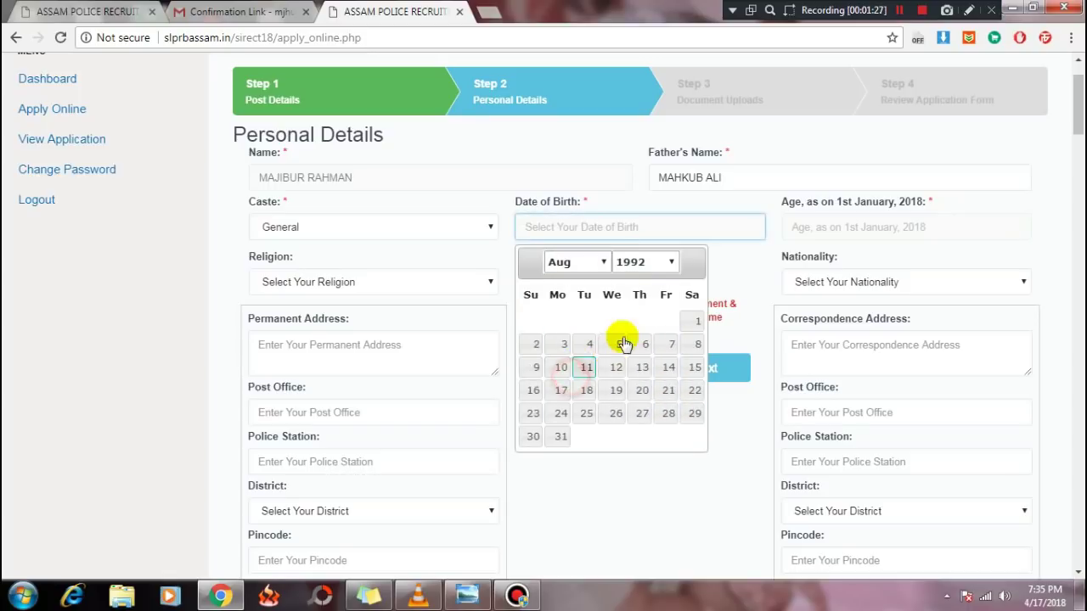
click(560, 415)
click(576, 231)
scroll(579, 235, down, 2)
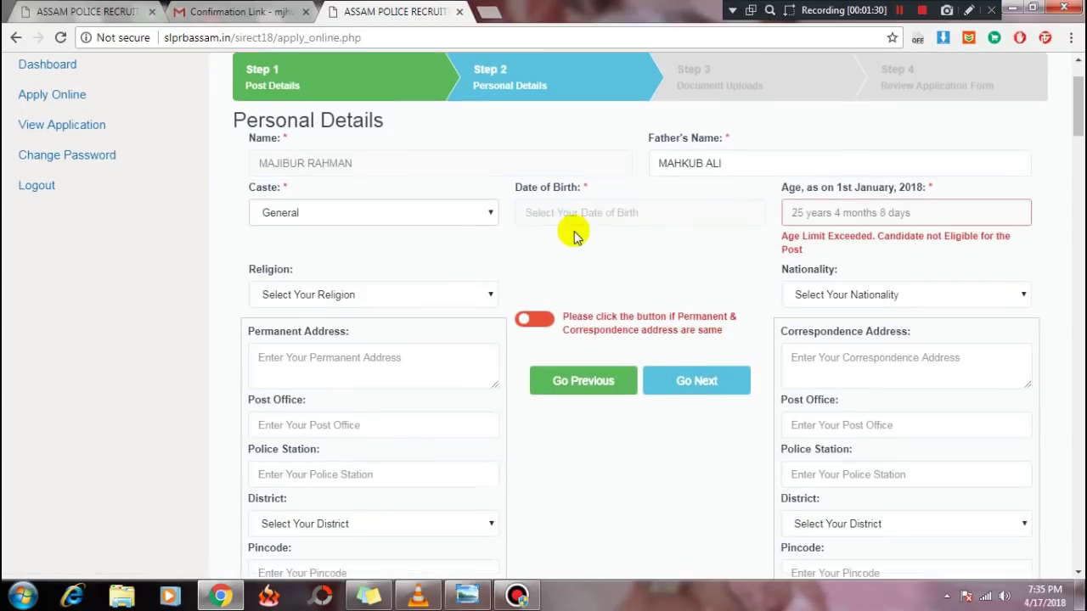
scroll(594, 344, up, 1)
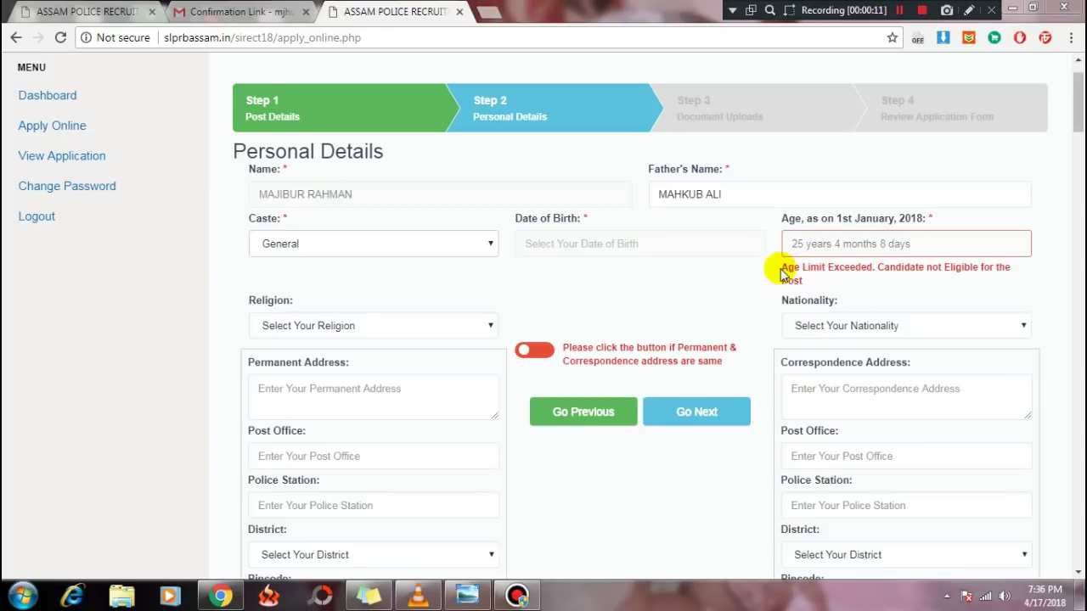
Step: Change the date of birth to 24 August 1995 in the calendar picker
click(575, 244)
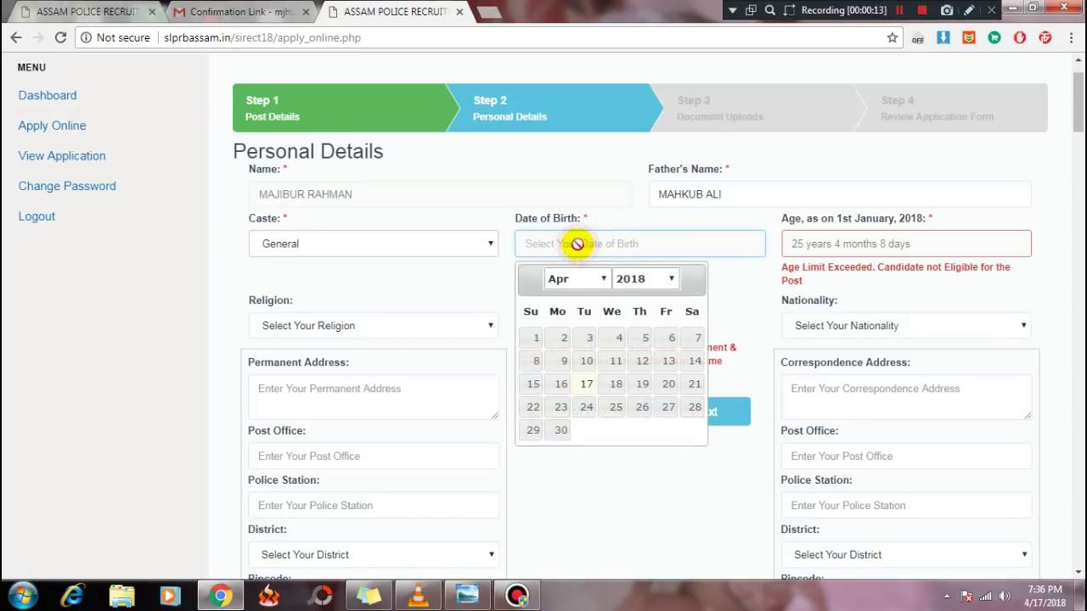
click(646, 280)
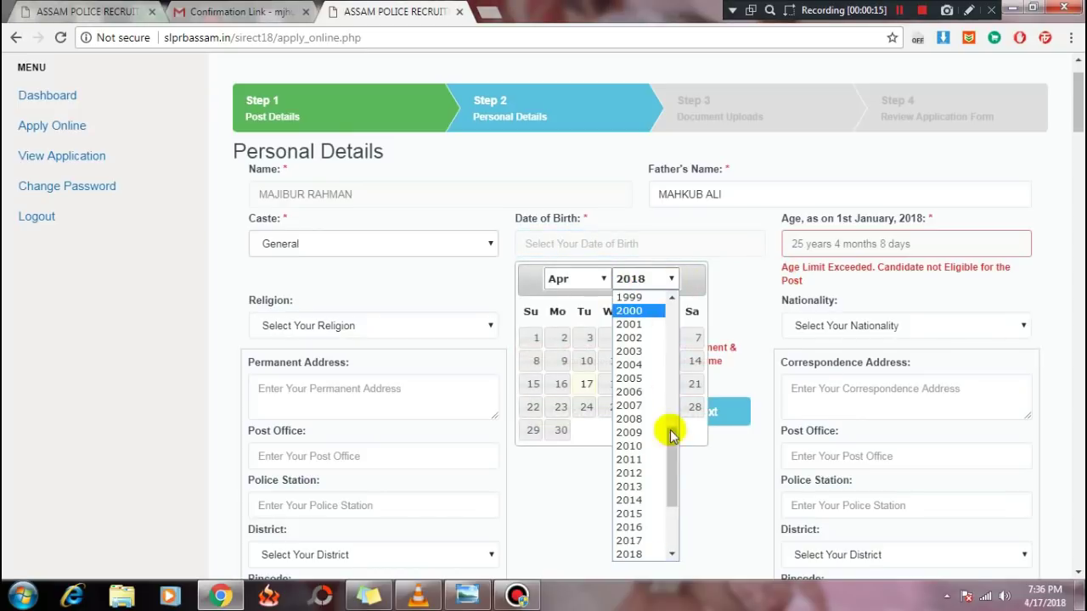
mouse_move(674, 417)
mouse_down()
mouse_move(671, 456)
mouse_move(672, 417)
mouse_up()
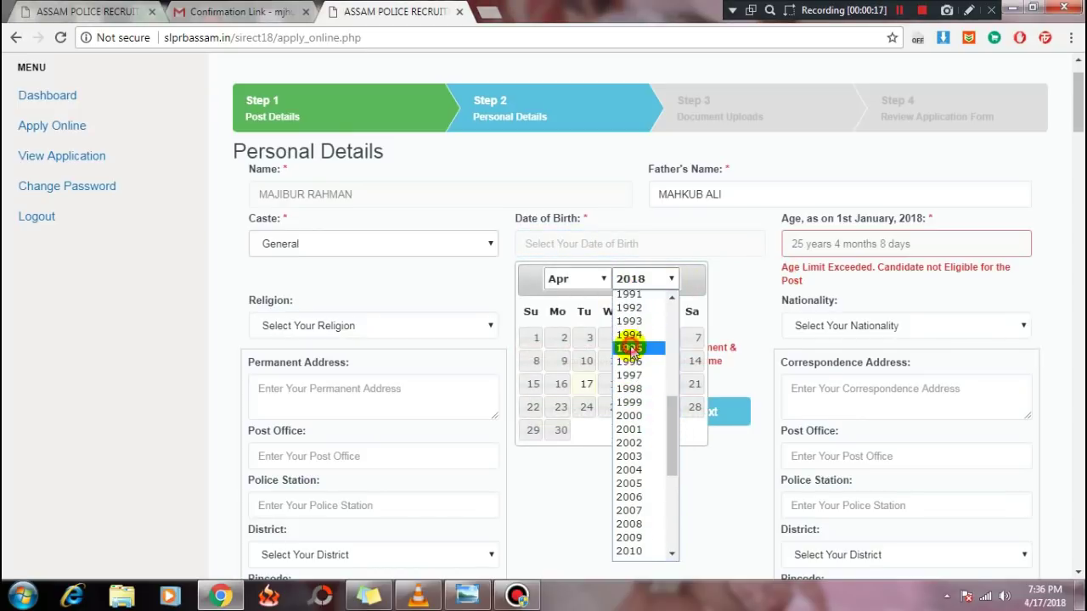
click(625, 348)
click(599, 285)
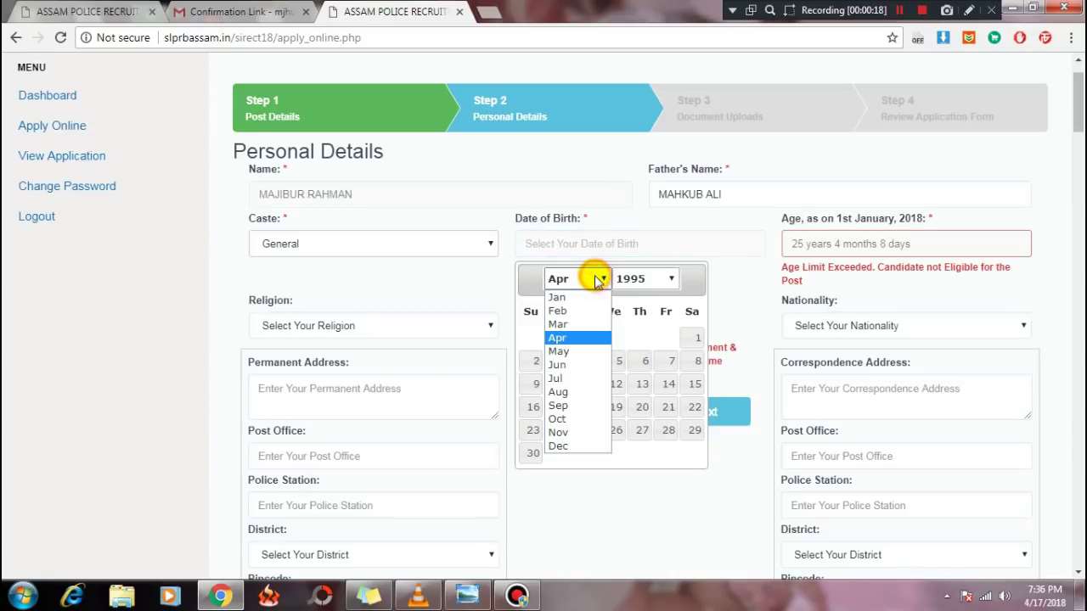
click(561, 393)
click(639, 408)
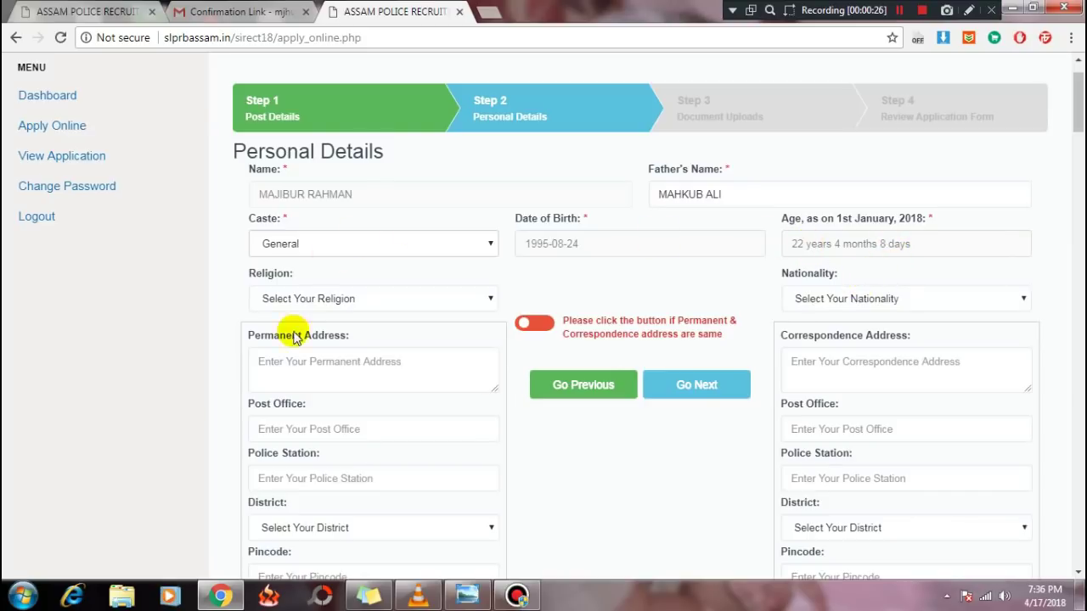
Step: Set Religion to Islam and Nationality to Indian
click(356, 300)
click(274, 344)
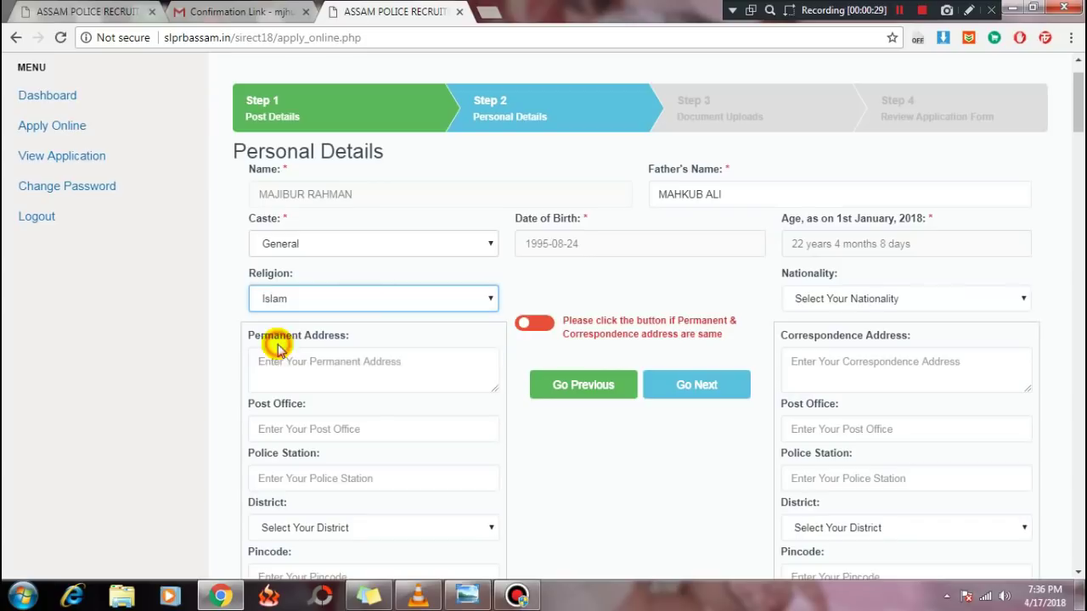
click(844, 295)
click(820, 332)
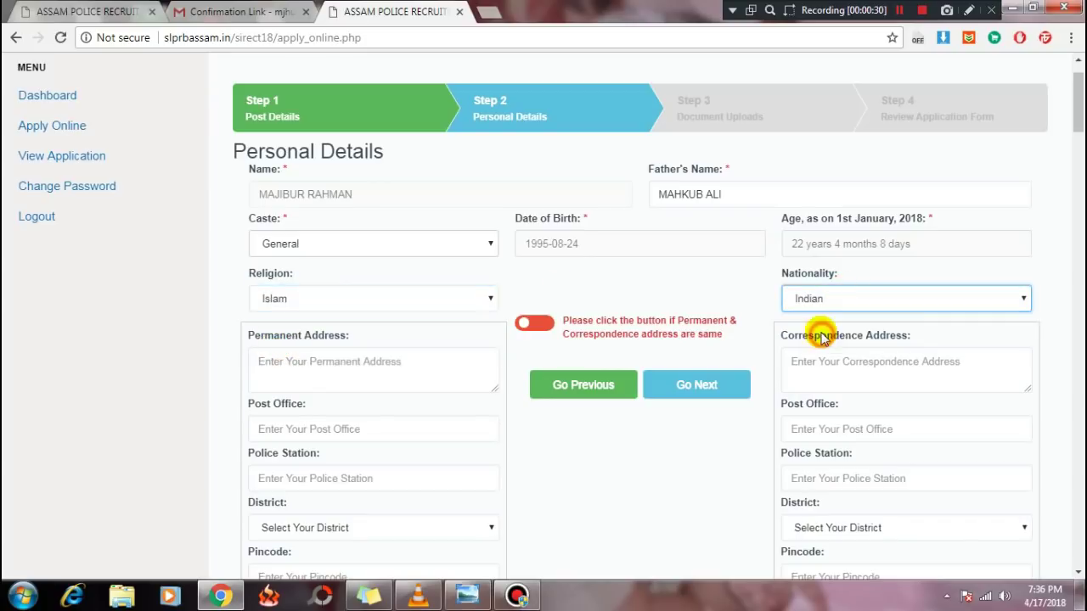
Step: Enter the permanent address details, mark correspondence address as the same, and continue to Document Uploads
scroll(374, 348, down, 1)
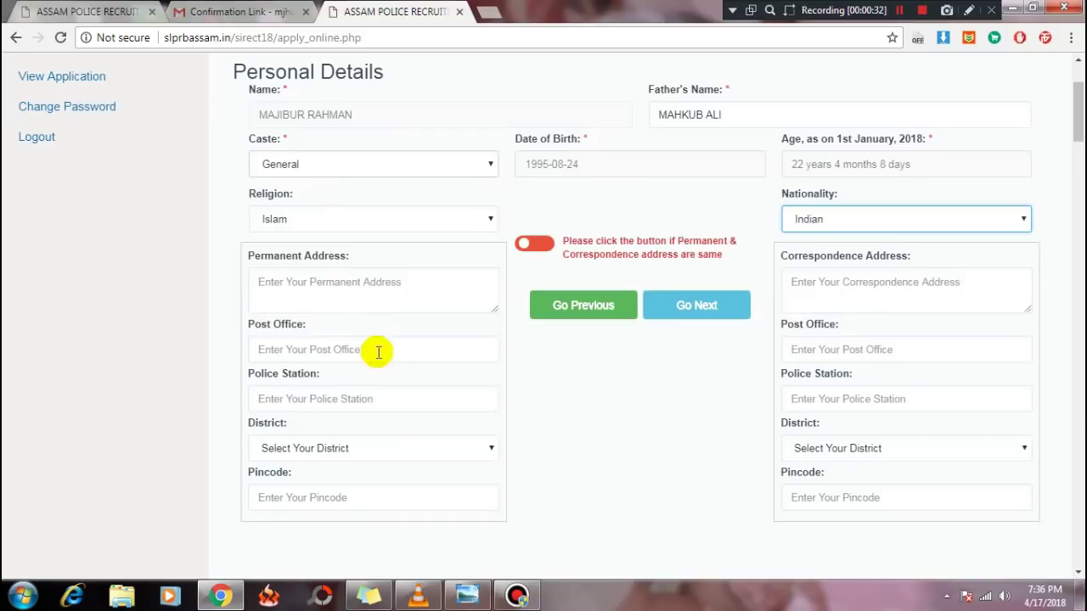
click(291, 282)
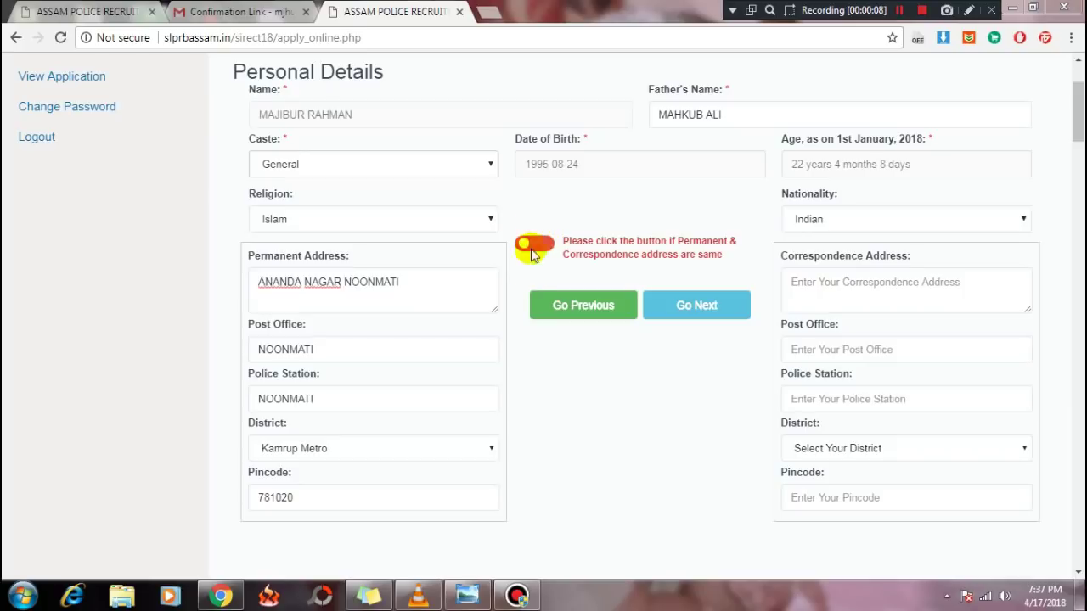
click(540, 246)
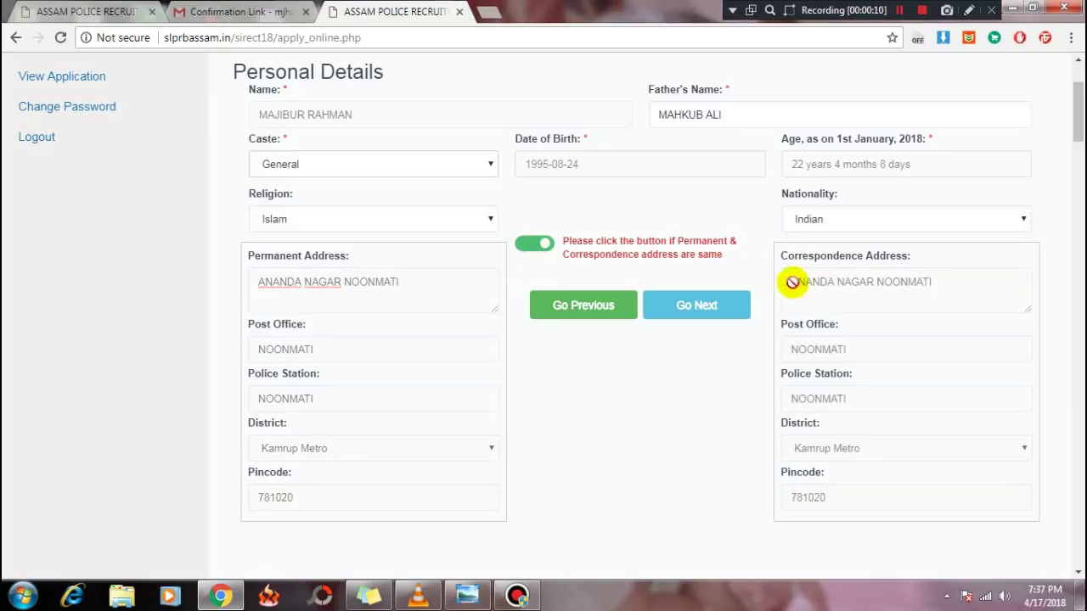
click(695, 310)
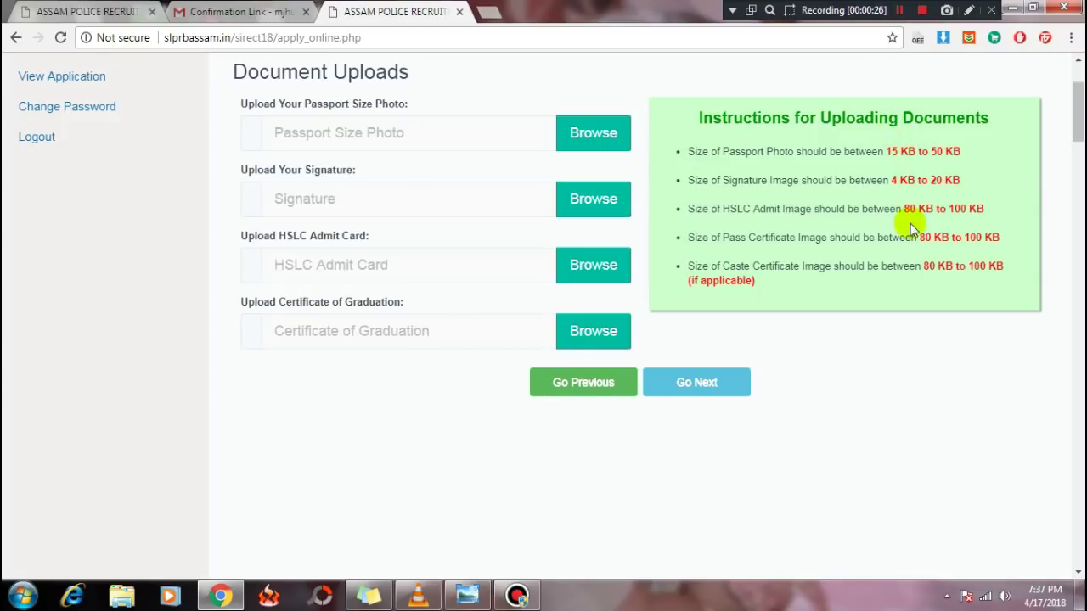
drag(890, 151, 955, 208)
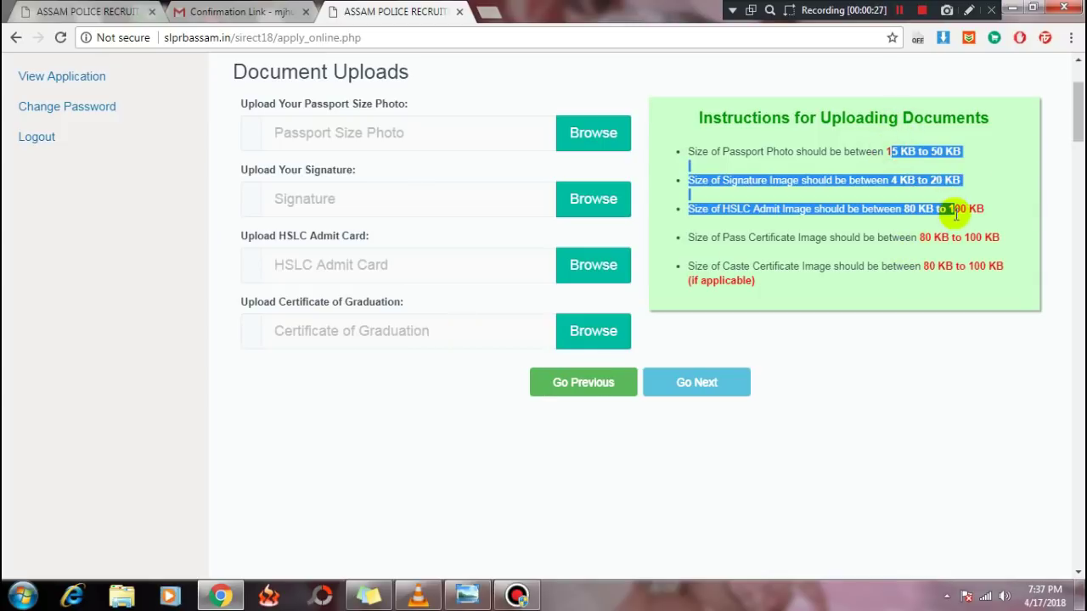
click(952, 308)
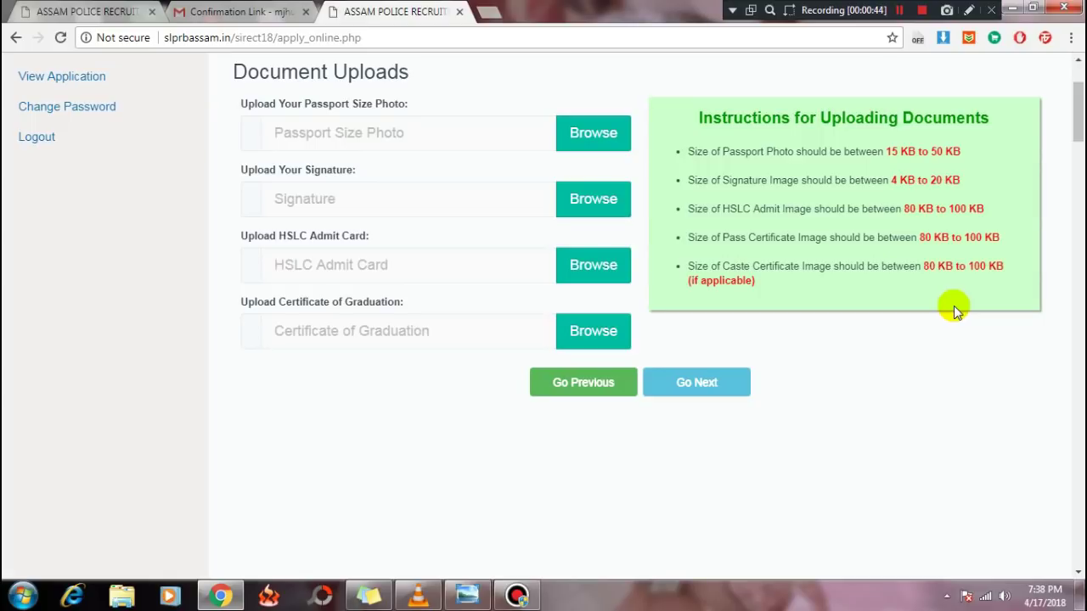
scroll(759, 239, up, 2)
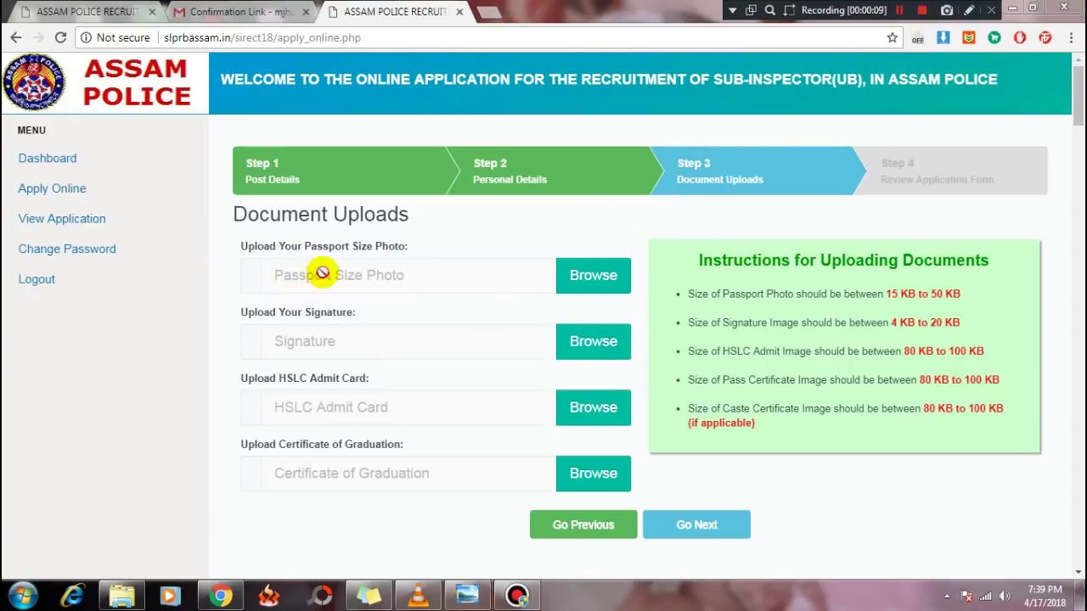
Step: Upload Photo as the passport photo and My Sign (1) as the signature from My Docs
click(584, 273)
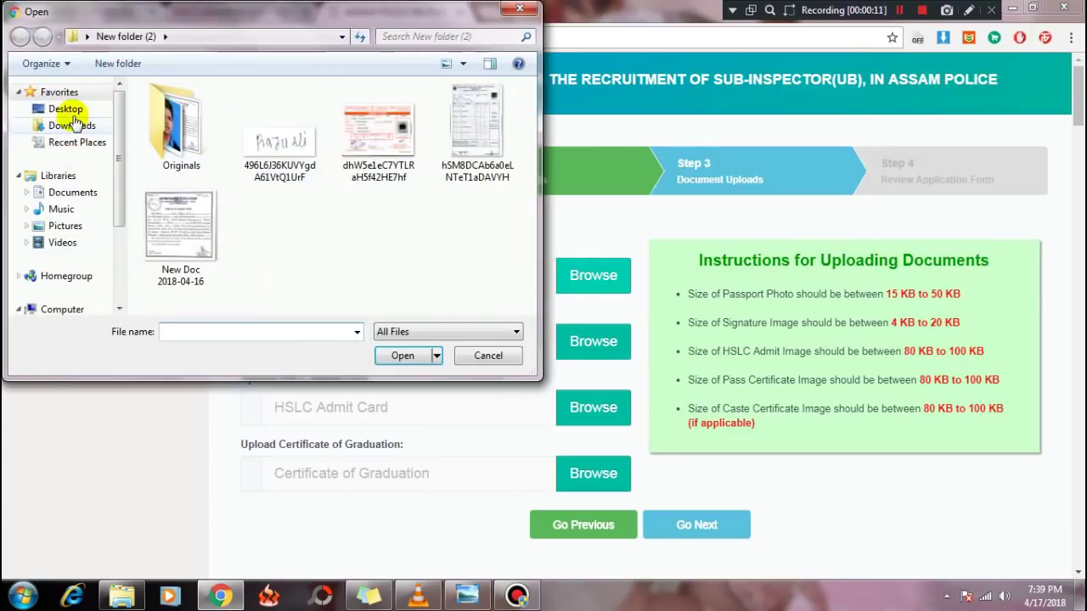
click(69, 110)
double_click(225, 101)
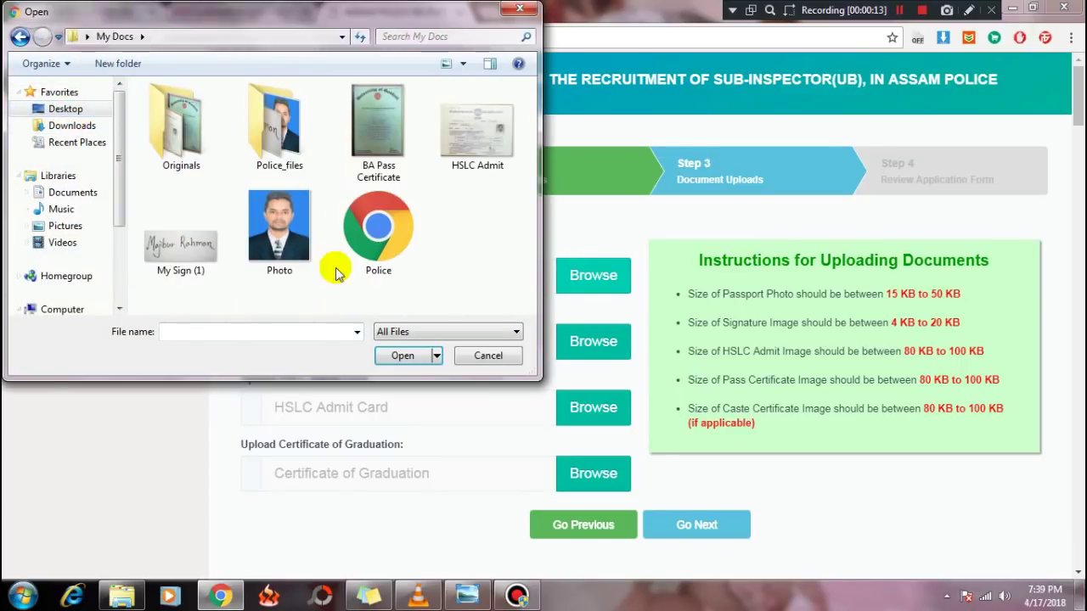
click(279, 228)
click(405, 357)
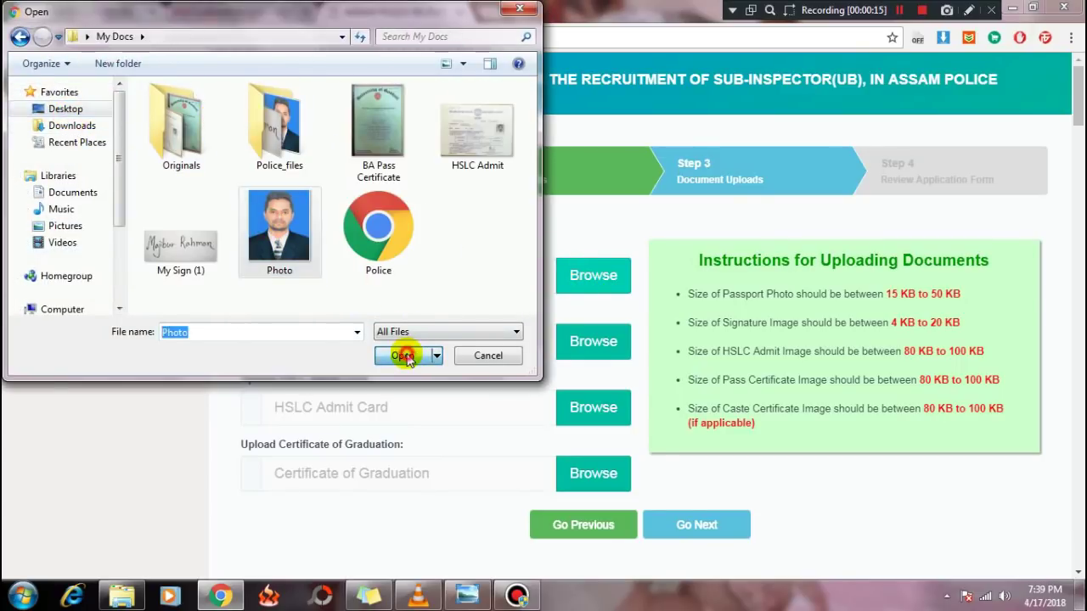
click(574, 344)
click(186, 239)
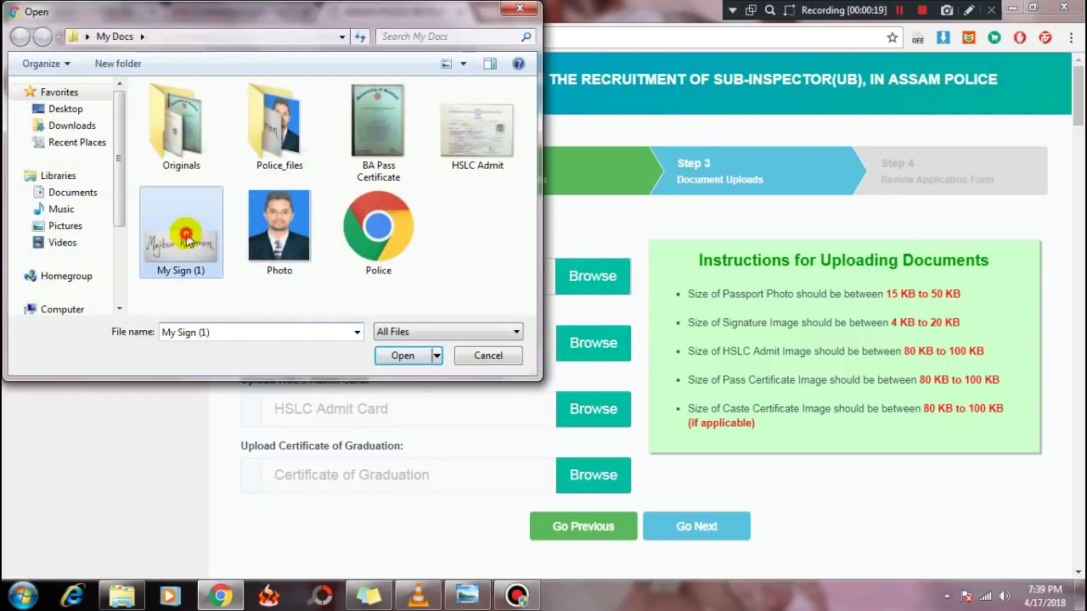
click(430, 356)
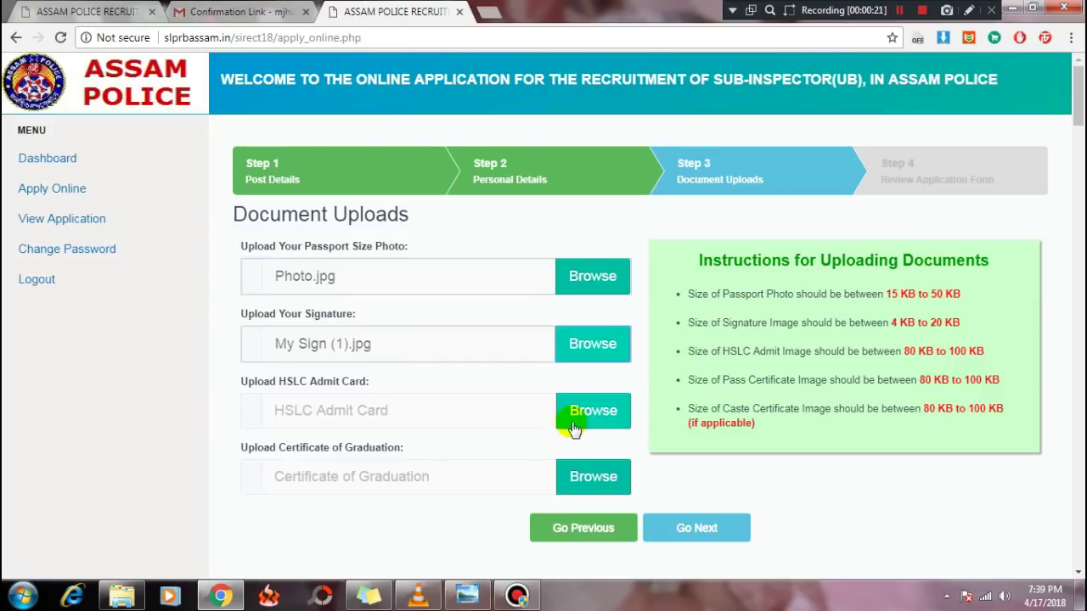
Step: Upload HSLC Admit and BA Pass Certificate, then continue to the application review
click(580, 419)
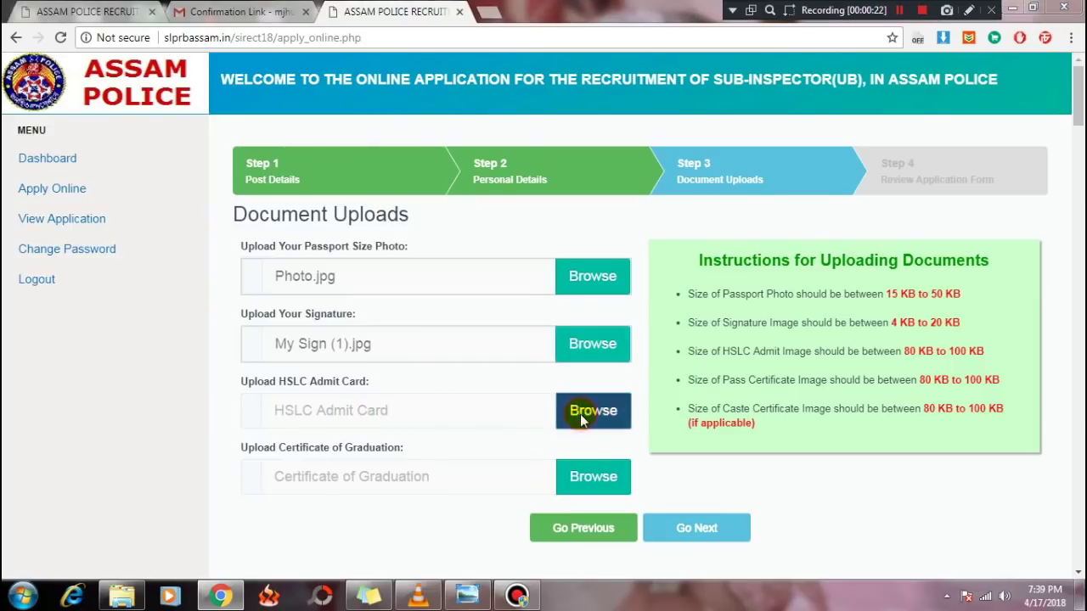
click(470, 151)
click(396, 355)
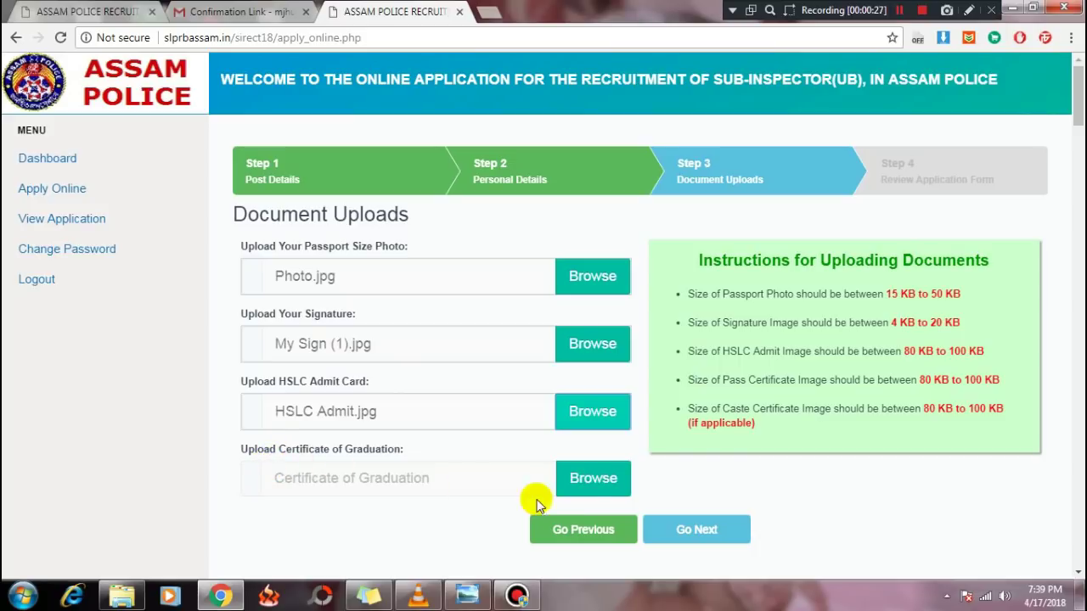
click(595, 480)
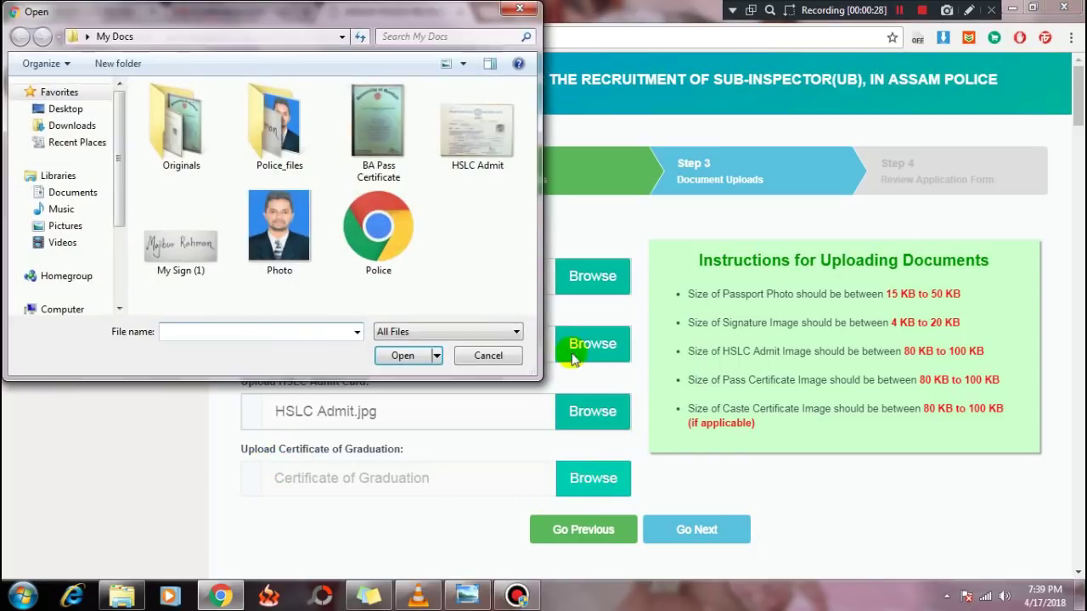
click(380, 136)
click(406, 355)
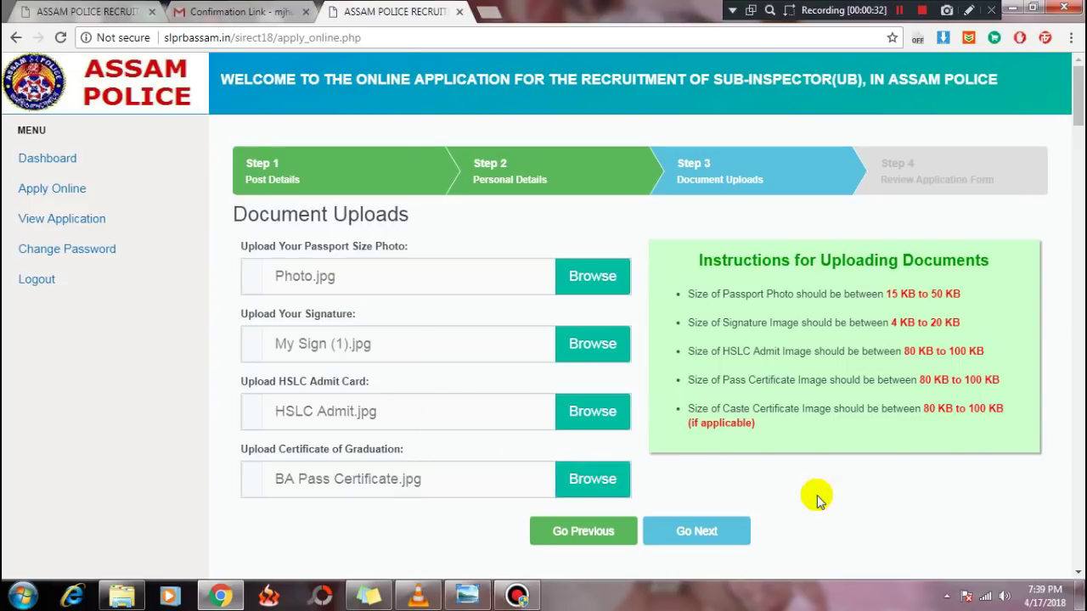
scroll(817, 495, down, 1)
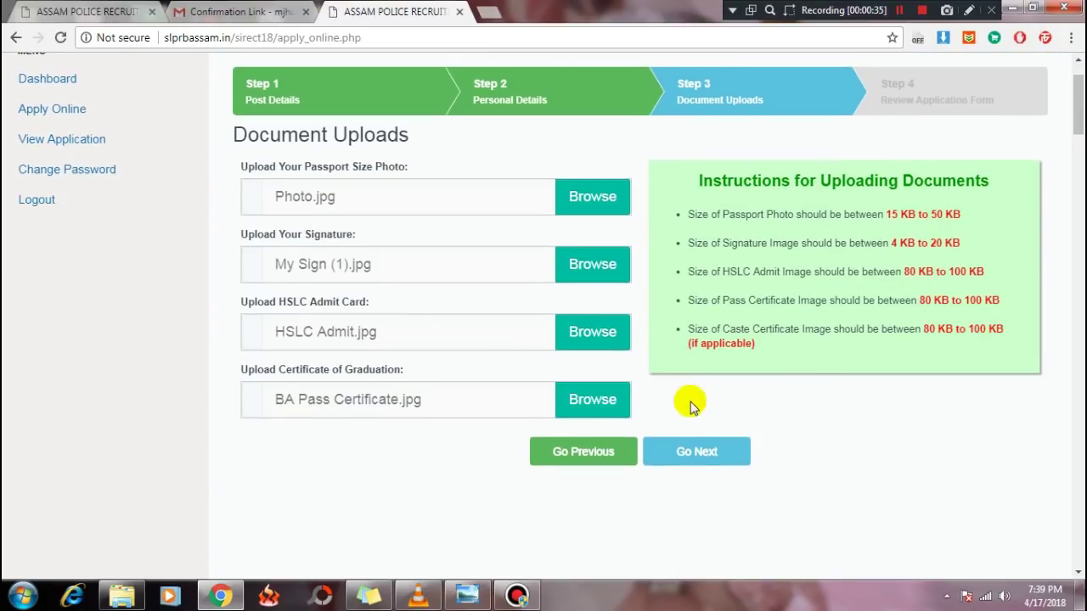
click(687, 456)
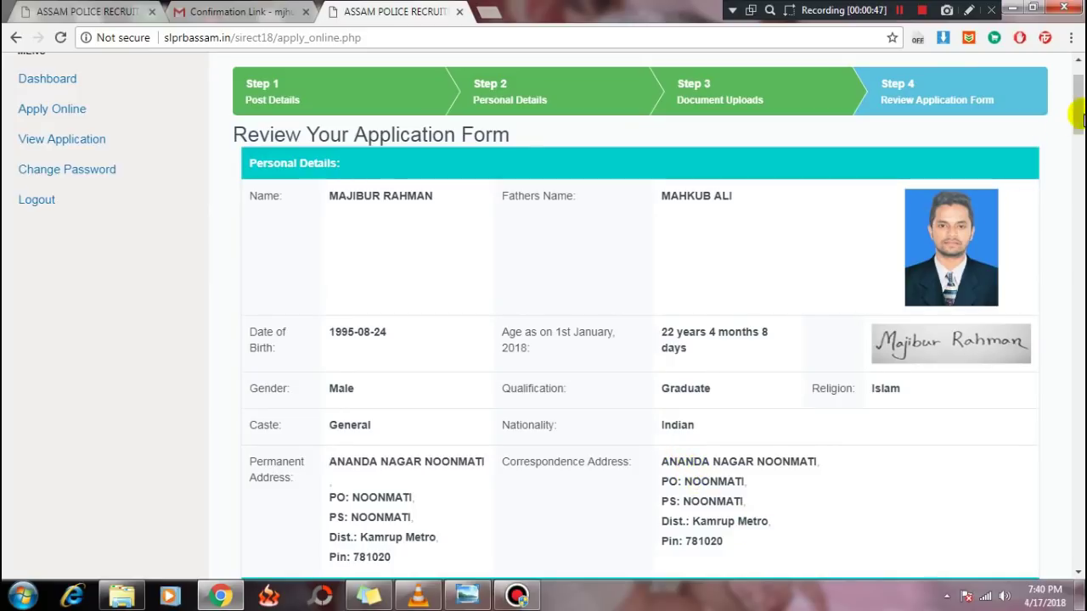
Step: Final Submit the reviewed application and confirm with 'Yes, Submit..!'
drag(1077, 97, 1076, 153)
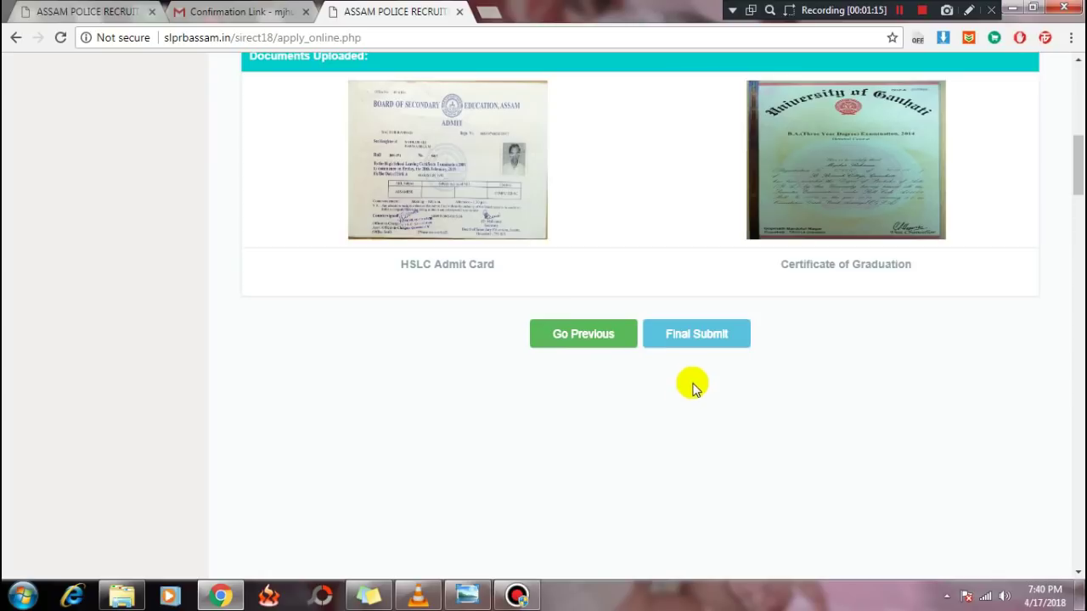
click(689, 336)
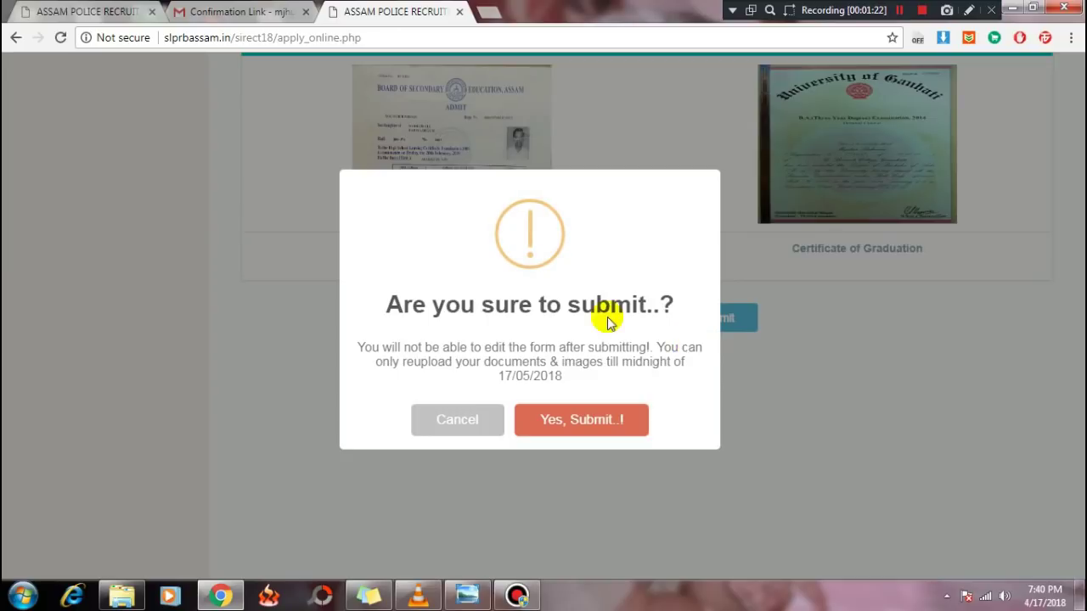
click(575, 425)
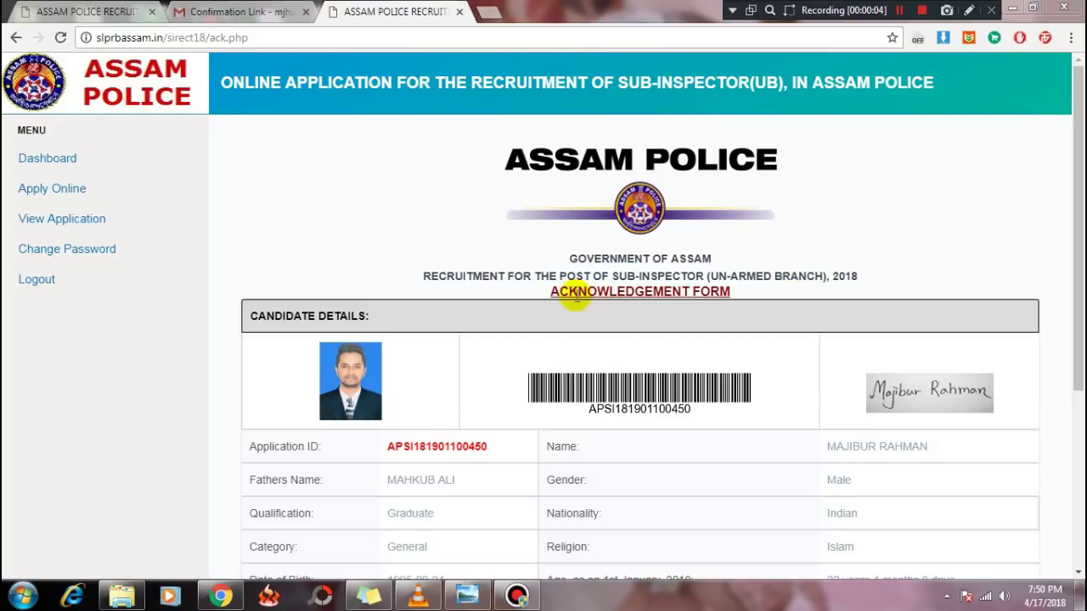
Step: Briefly highlight the ACKNOWLEDGEMENT FORM heading, then return to the Dashboard
drag(548, 291, 751, 293)
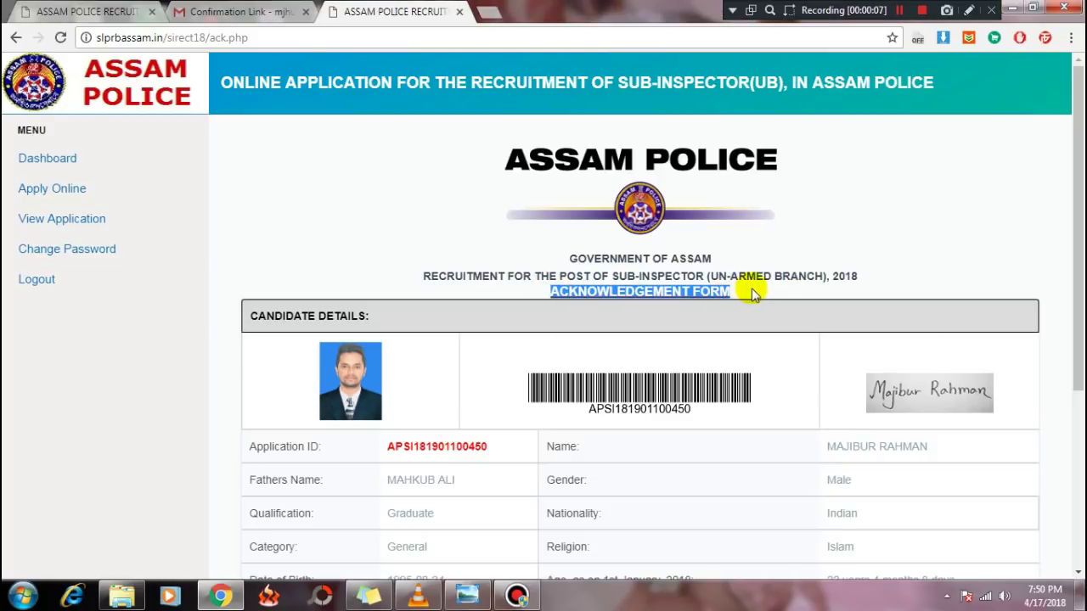
click(751, 293)
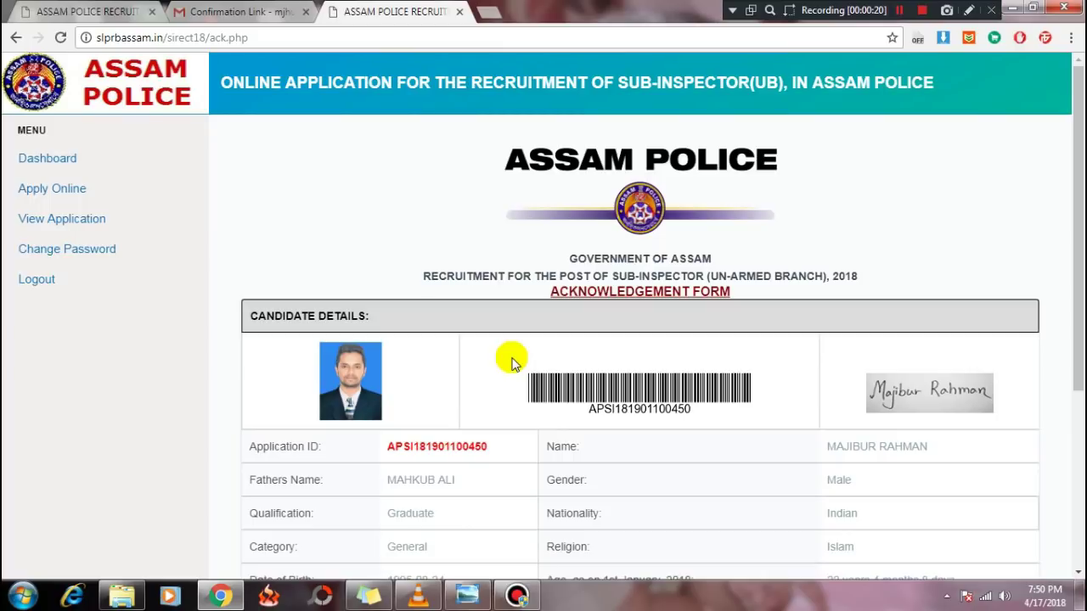
click(50, 159)
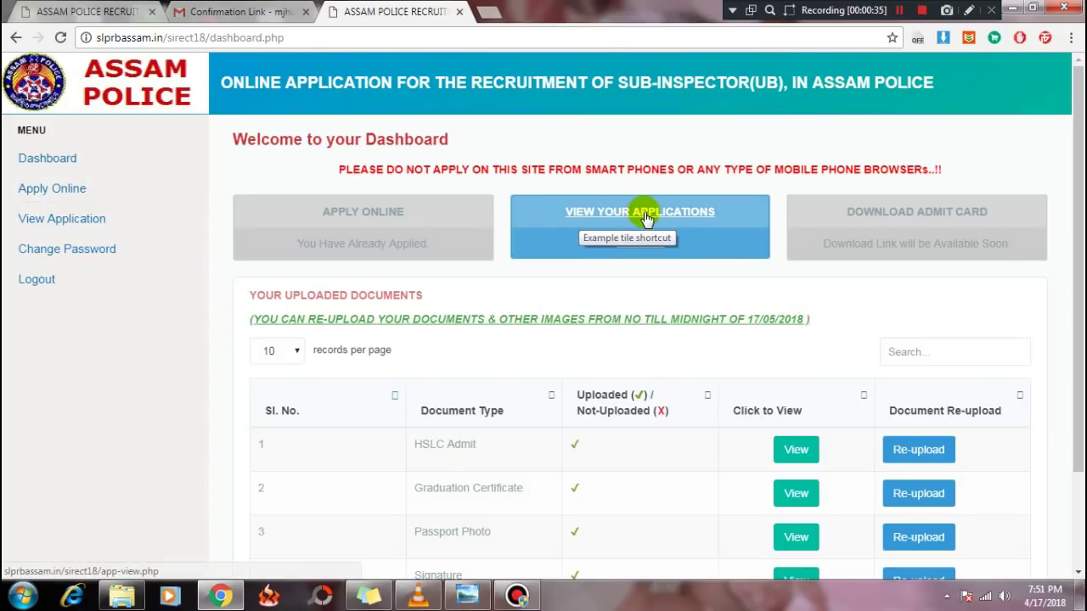
Step: List your applications and open View & Print Your Acknowledgement Form for the submitted one
click(644, 218)
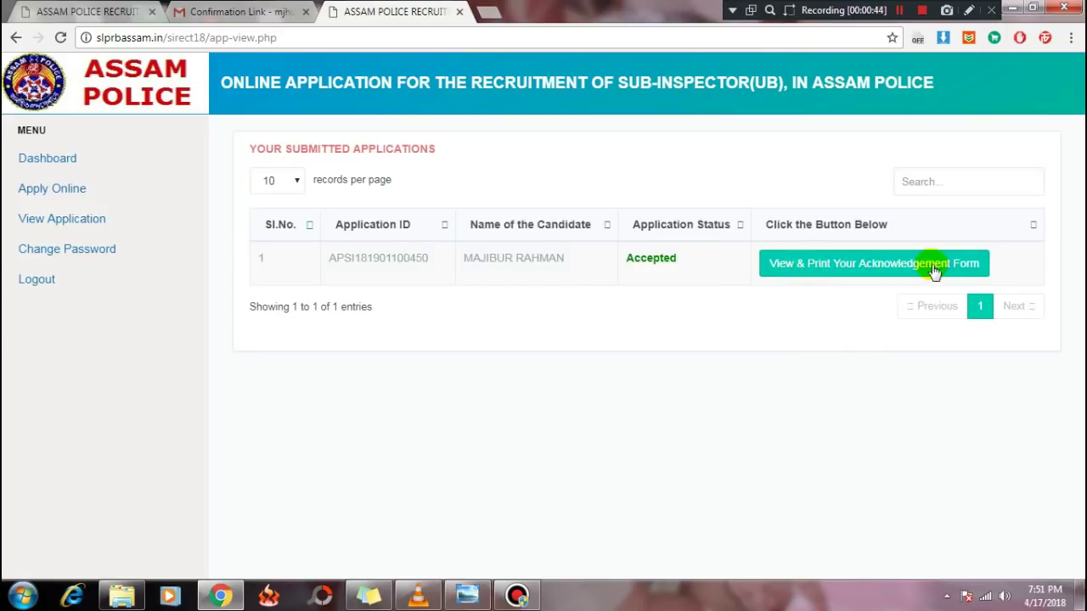
click(835, 274)
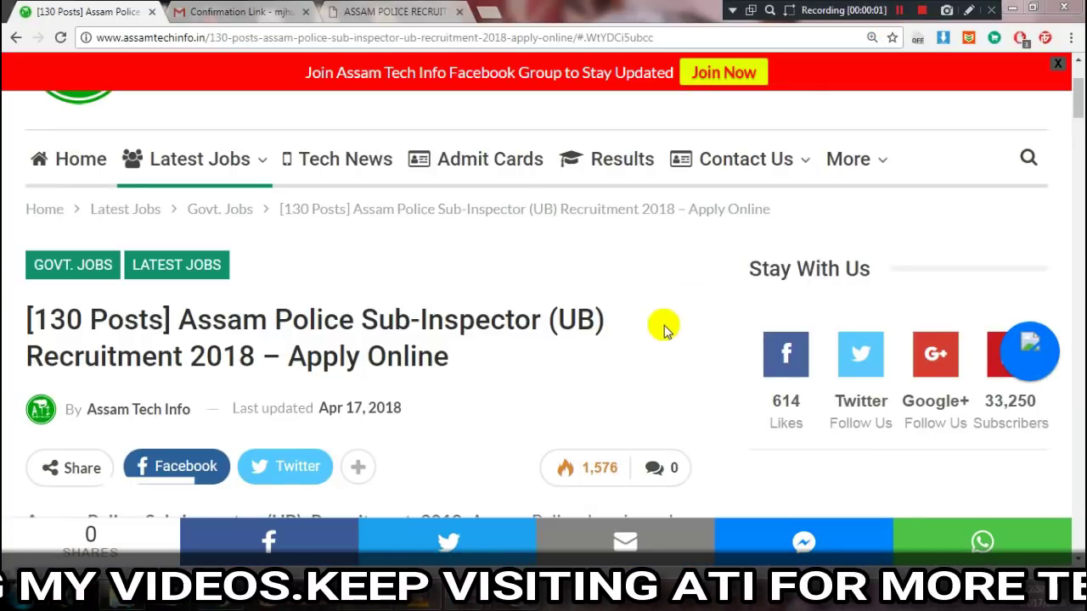
Step: Scroll down through the Assam Tech Info Sub-Inspector (UB) Recruitment 2018 article
scroll(658, 320, down, 1)
scroll(655, 319, down, 1)
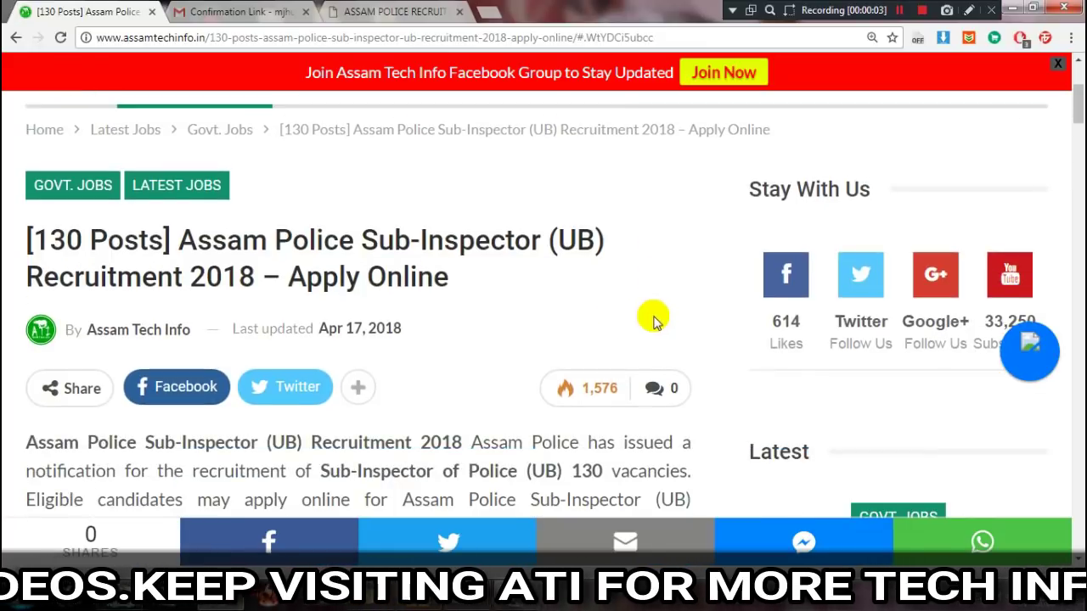